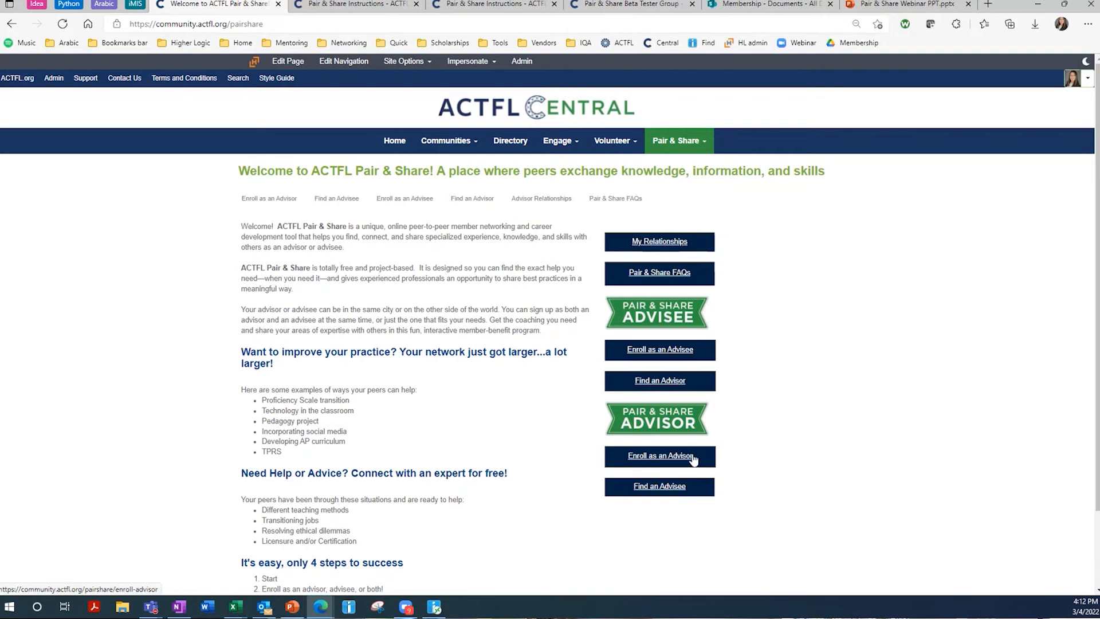
# - Open the Pair & Share Instructions from the 'Follow these instructions' link on the welcome page
pyautogui.scroll(-2, 690, 453)
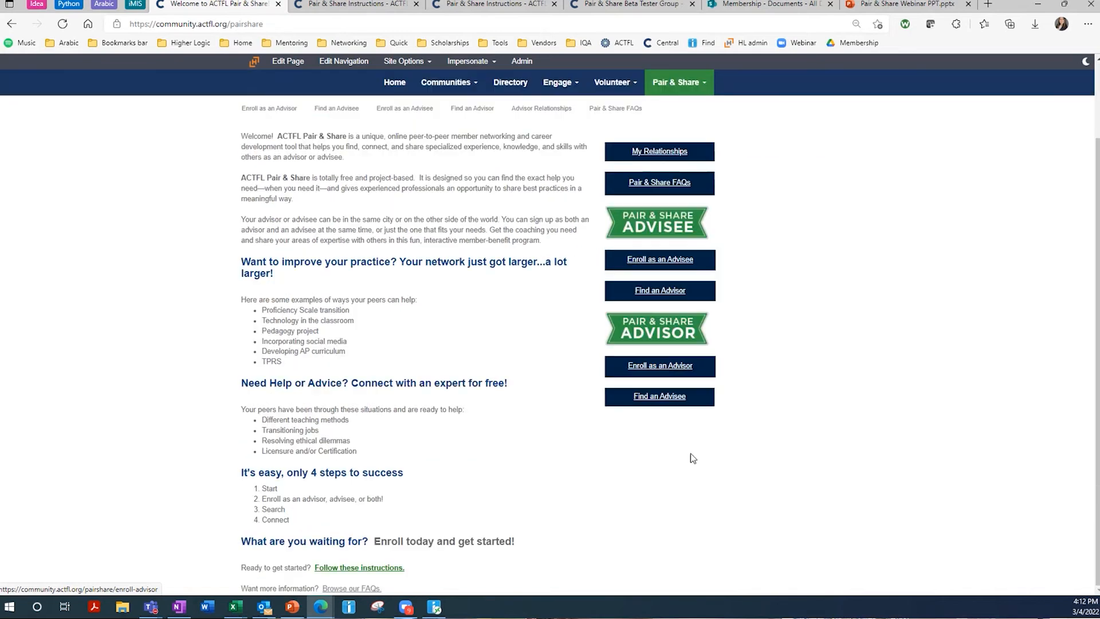
pyautogui.scroll(2, 253, 213)
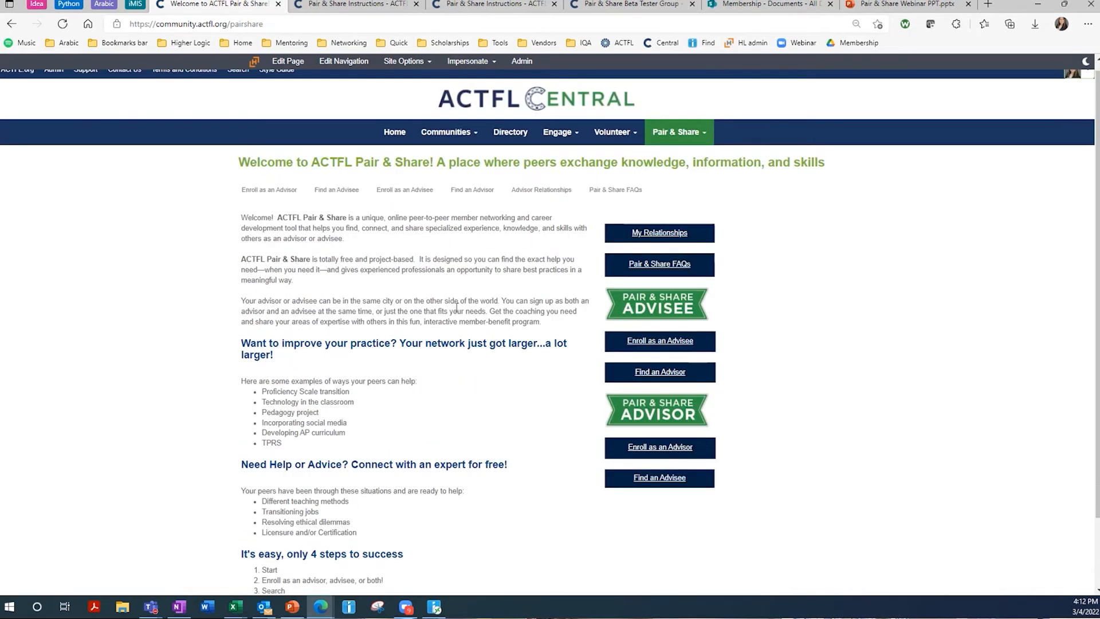
pyautogui.scroll(-2, 459, 318)
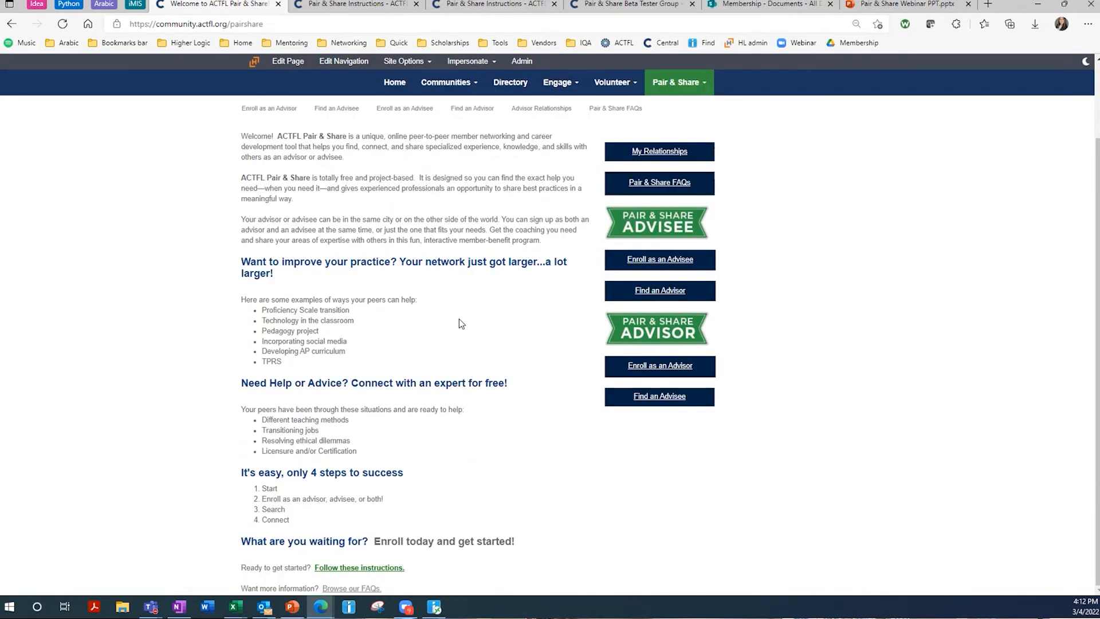
pyautogui.click(393, 568)
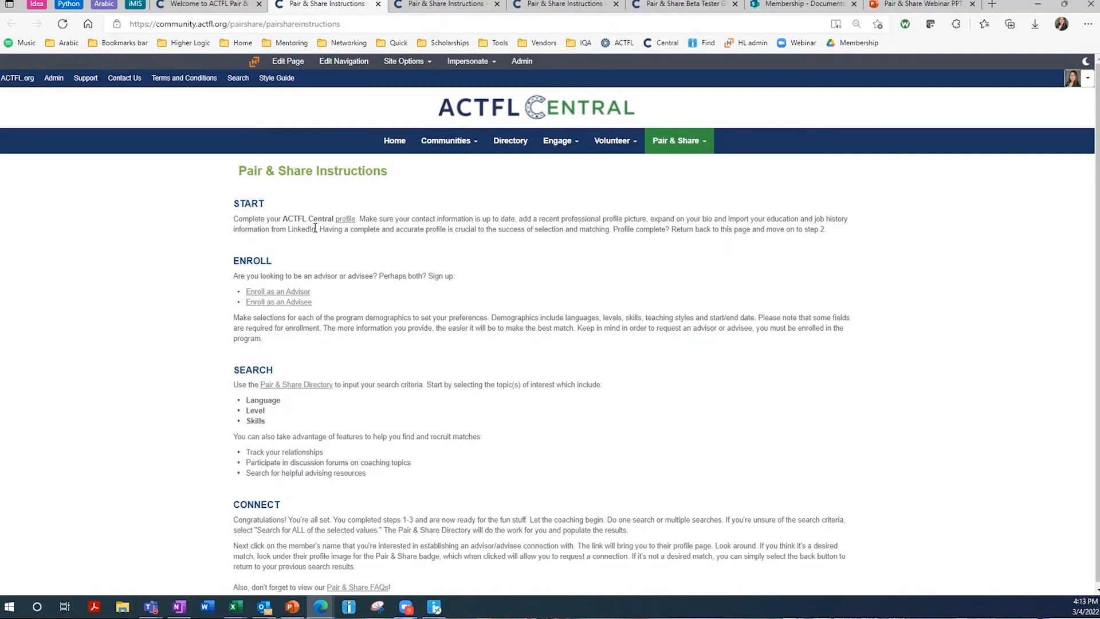
# - Go from the member profile to My Advisor Profile, showing Active status and 1 of 8 advisees
pyautogui.click(346, 224)
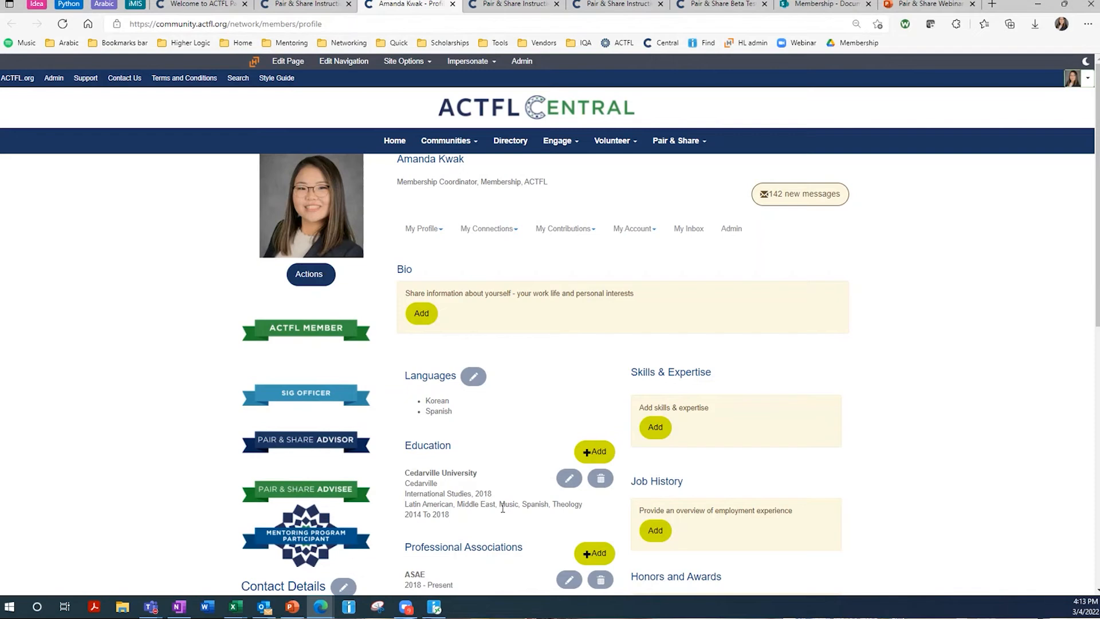
pyautogui.scroll(-1, 497, 480)
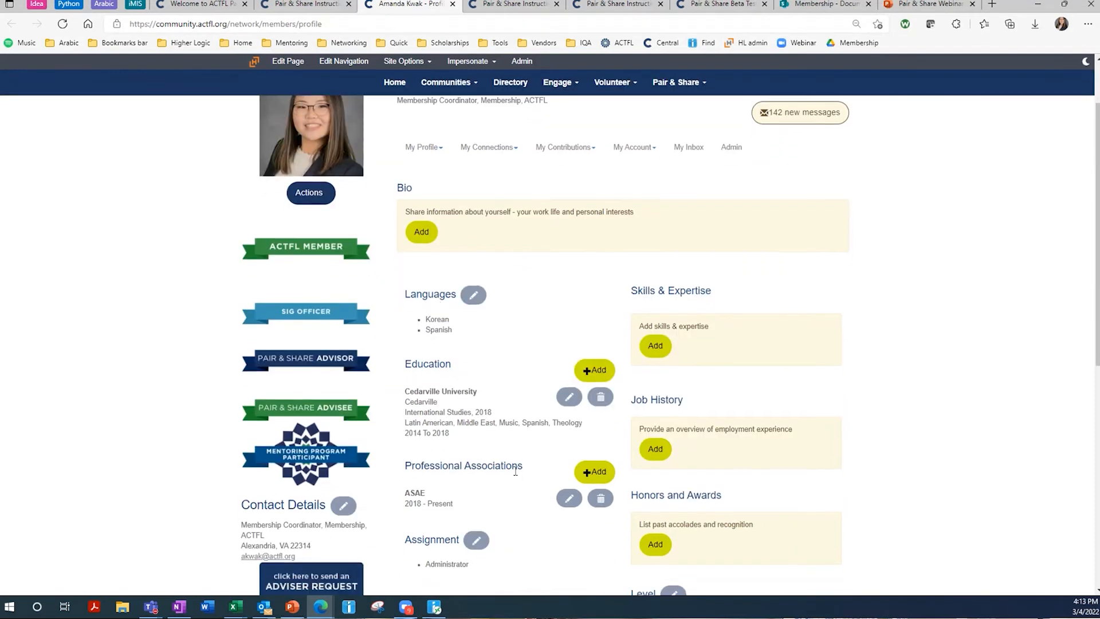
pyautogui.scroll(-1, 467, 306)
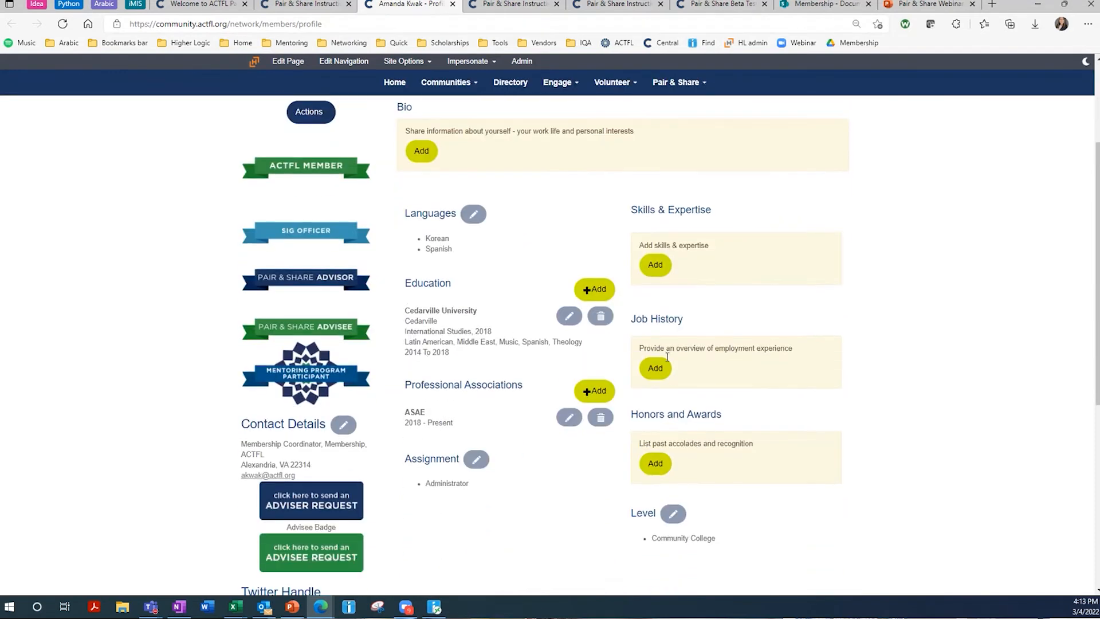
pyautogui.scroll(1, 603, 478)
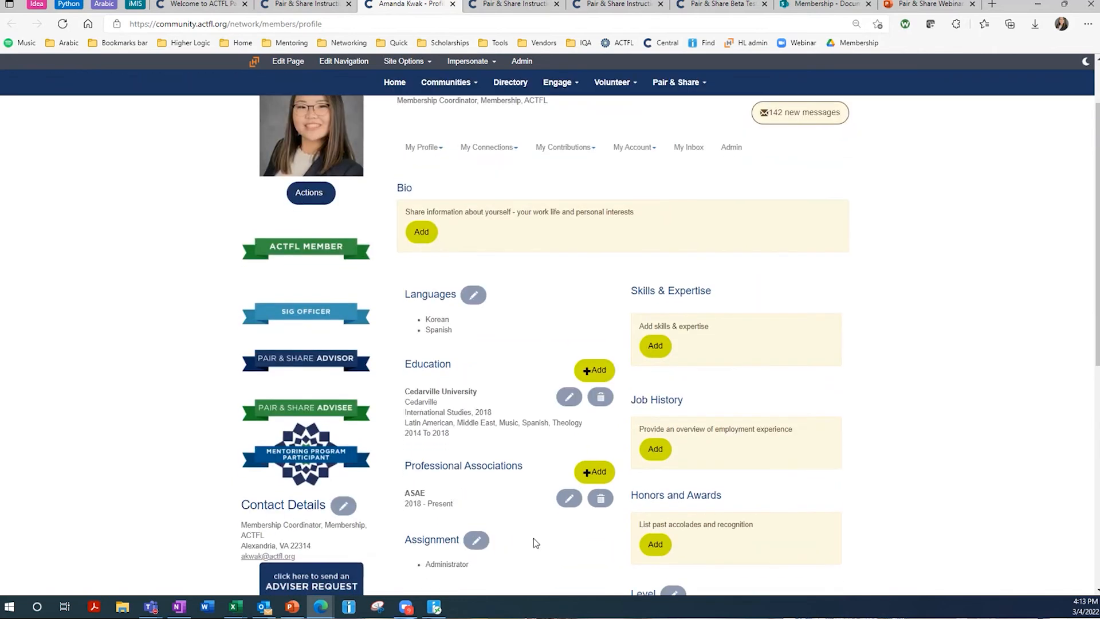
pyautogui.scroll(1, 800, 338)
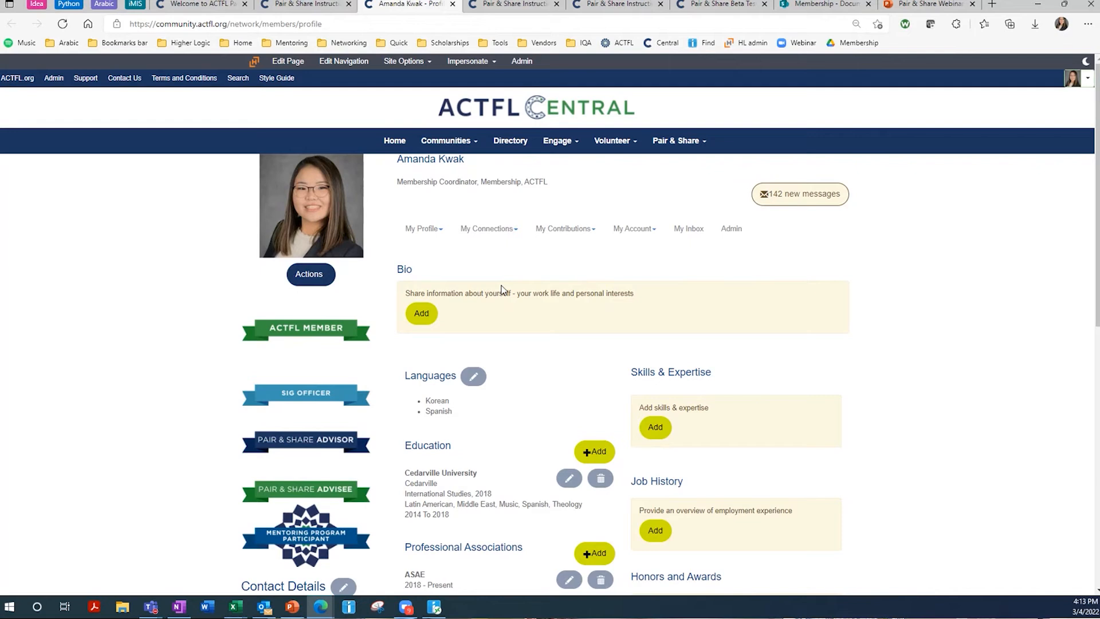
pyautogui.click(433, 232)
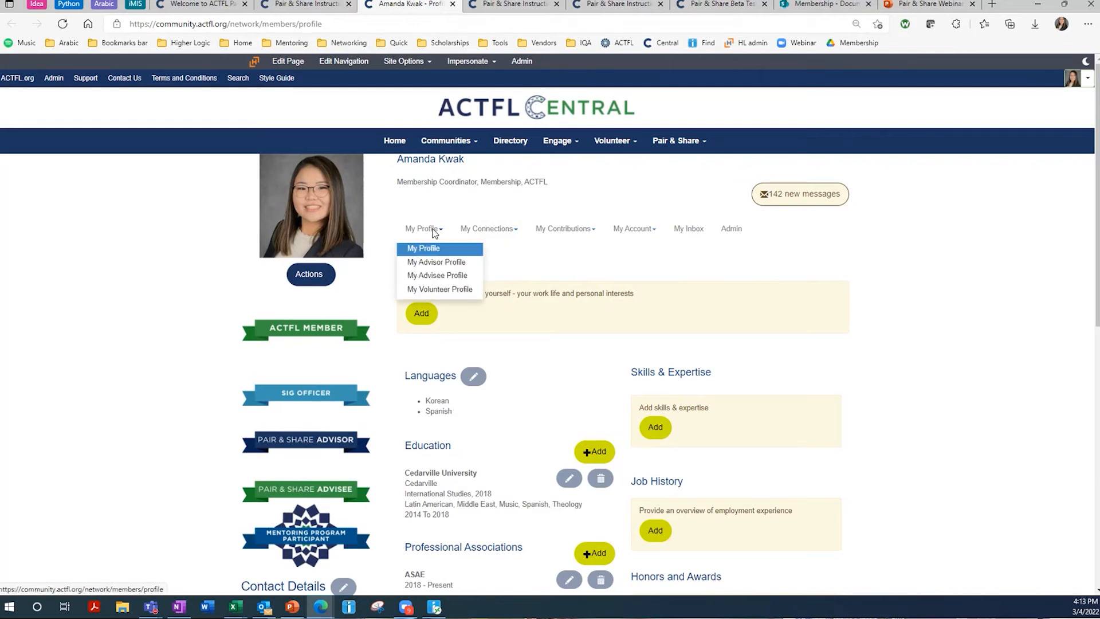
pyautogui.click(441, 265)
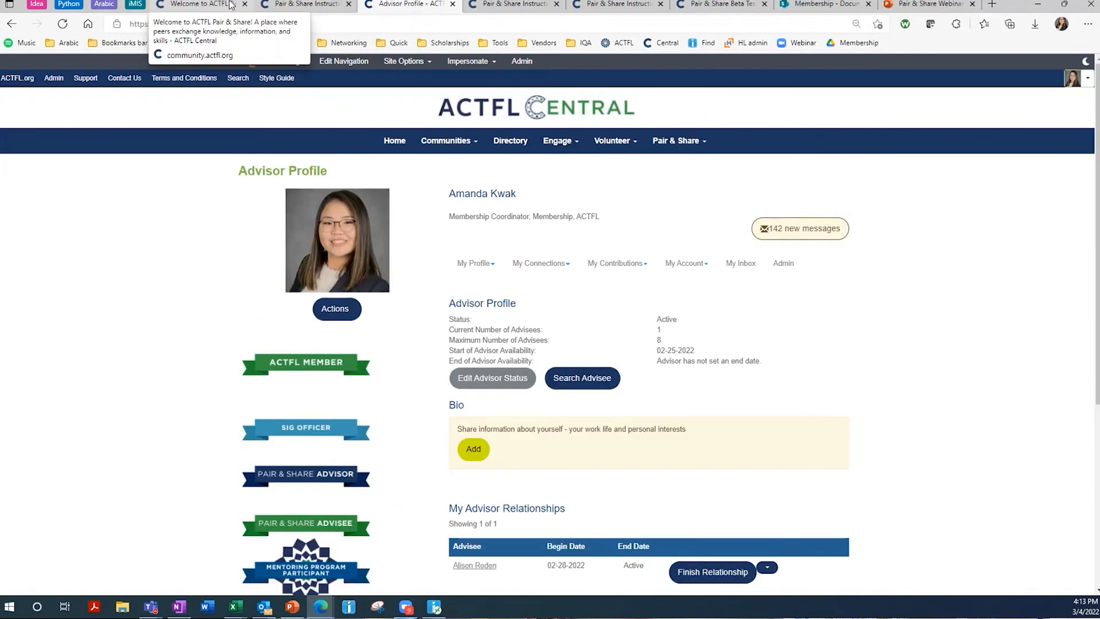
# - Open Enroll as an Advisor from the welcome tab and compare its preferences with the advisor profile
pyautogui.click(201, 4)
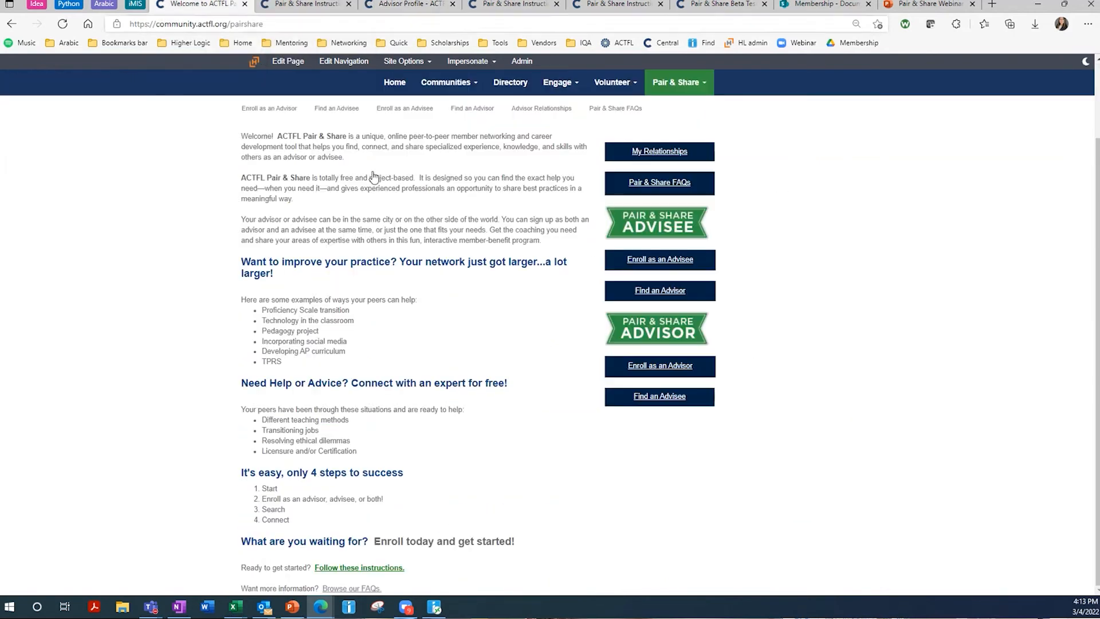
pyautogui.click(651, 368)
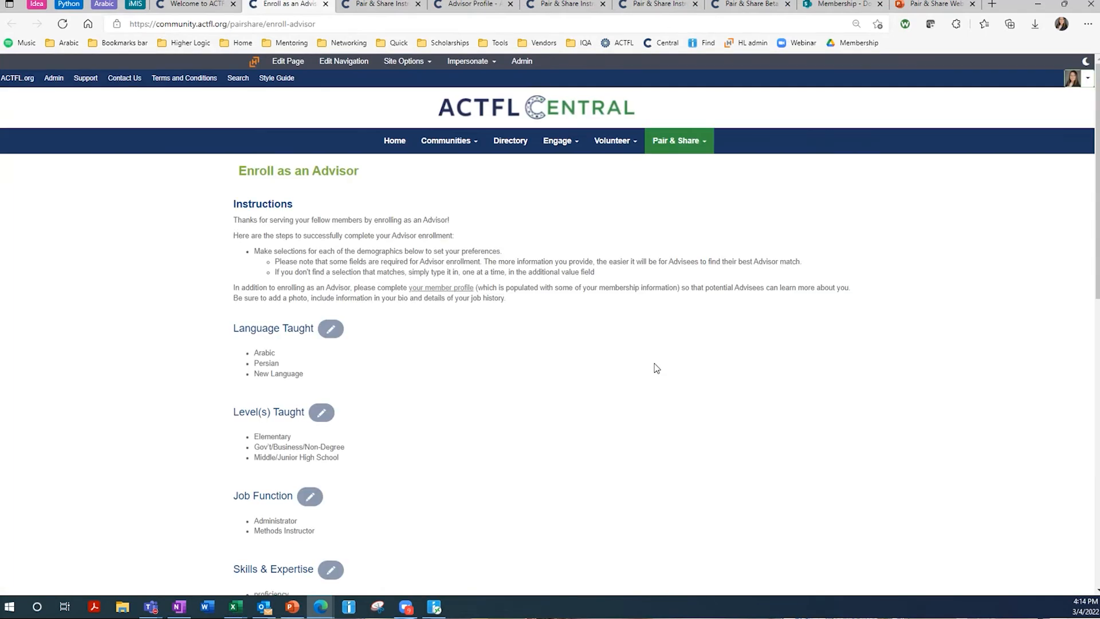
pyautogui.scroll(-2, 546, 321)
pyautogui.scroll(2, 416, 252)
pyautogui.scroll(-1, 305, 344)
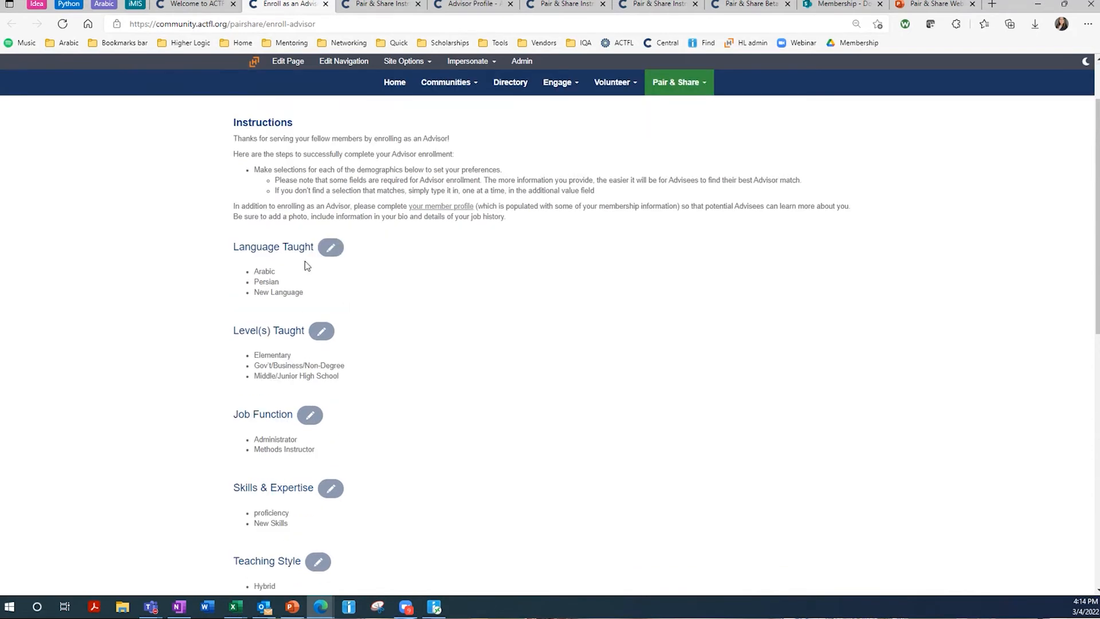
pyautogui.scroll(1, 425, 151)
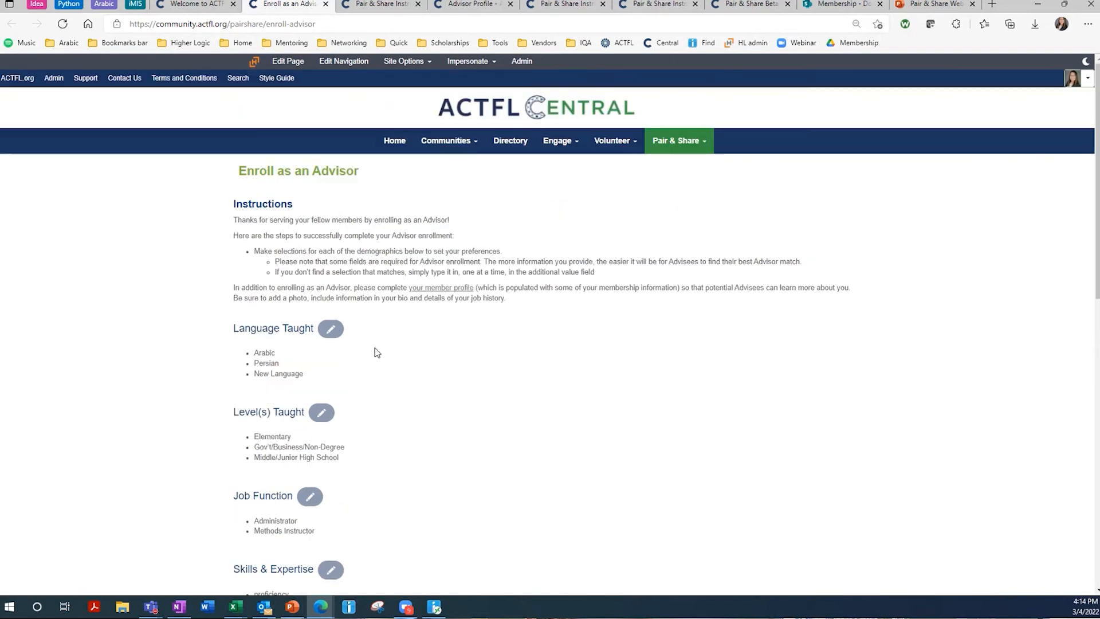
pyautogui.click(486, 7)
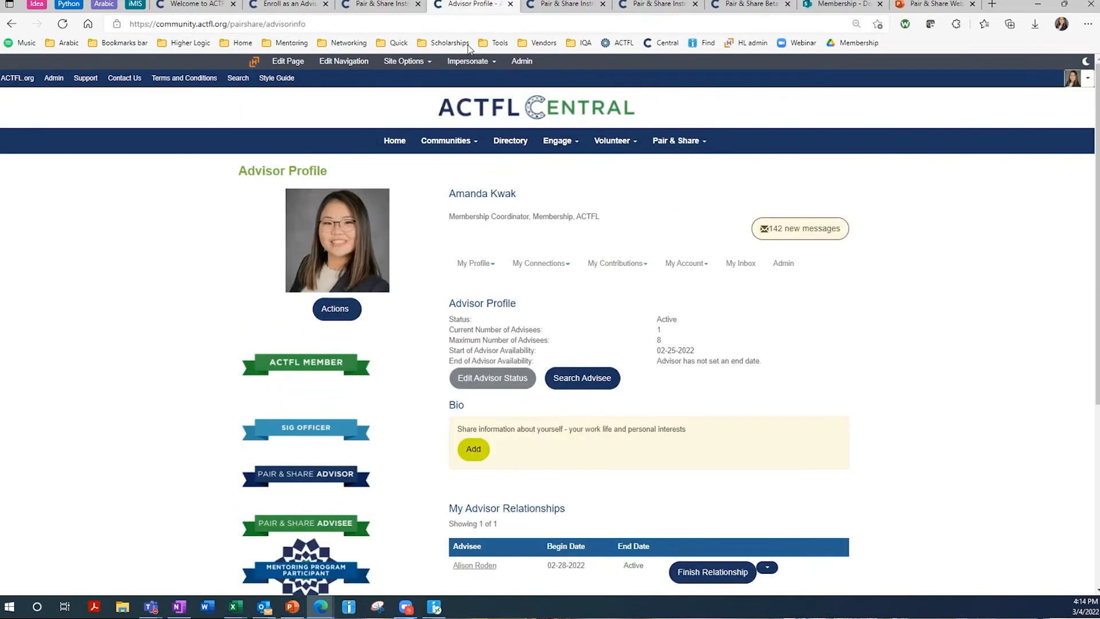
pyautogui.click(309, 7)
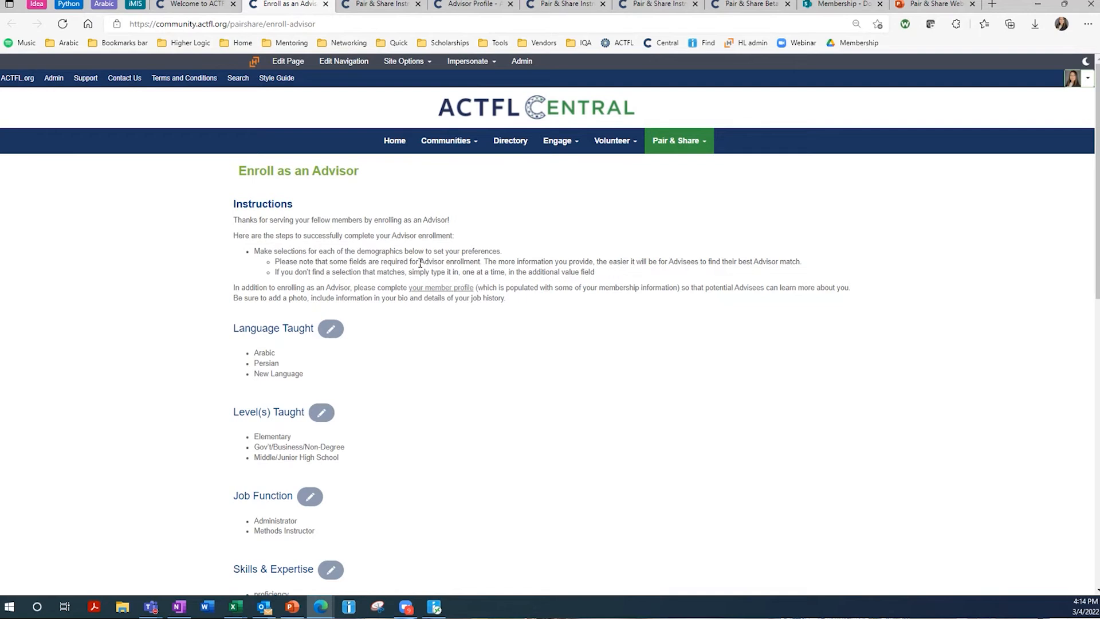
# - Check Czech and replace New Language with Mandarin under Language Taught, then save
pyautogui.click(335, 334)
pyautogui.click(423, 168)
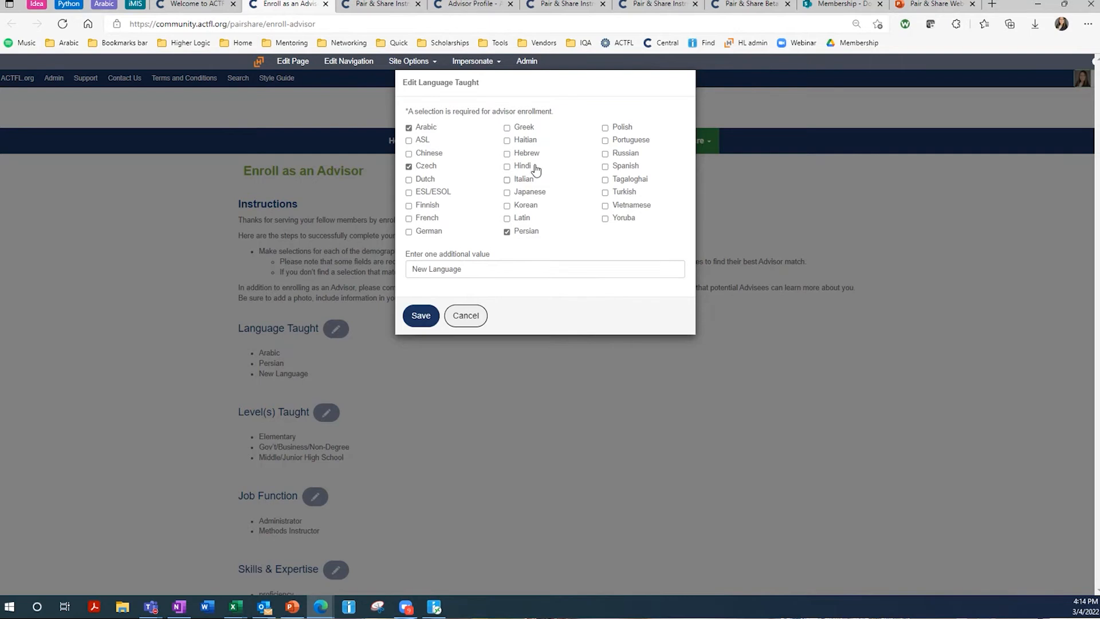
pyautogui.click(540, 270)
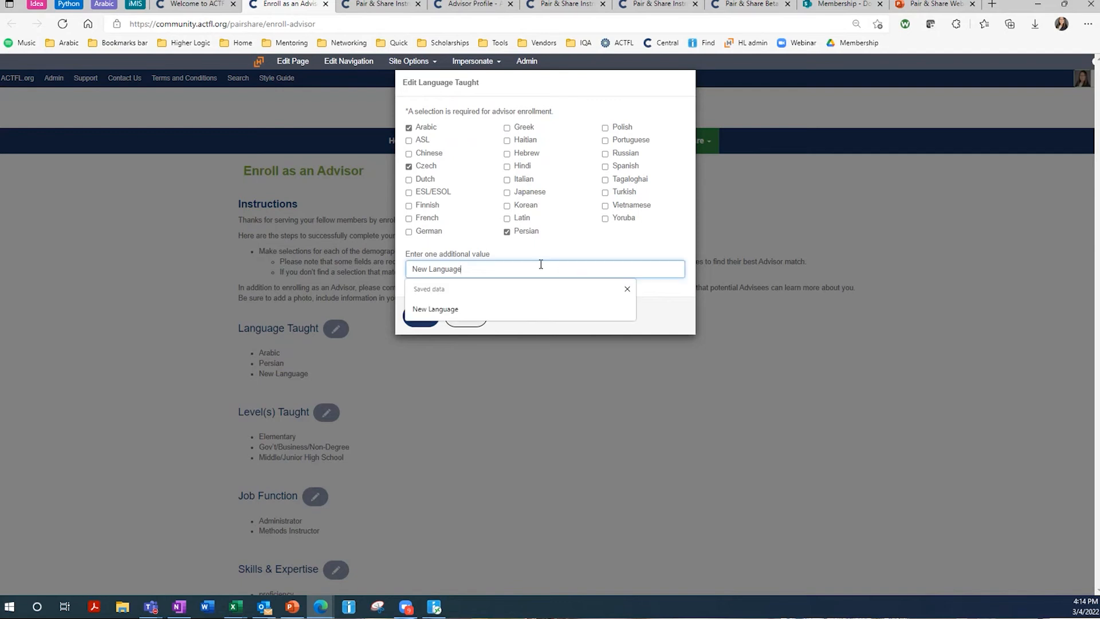
pyautogui.hotkey('ctrl', 'a')
pyautogui.write('Mna')
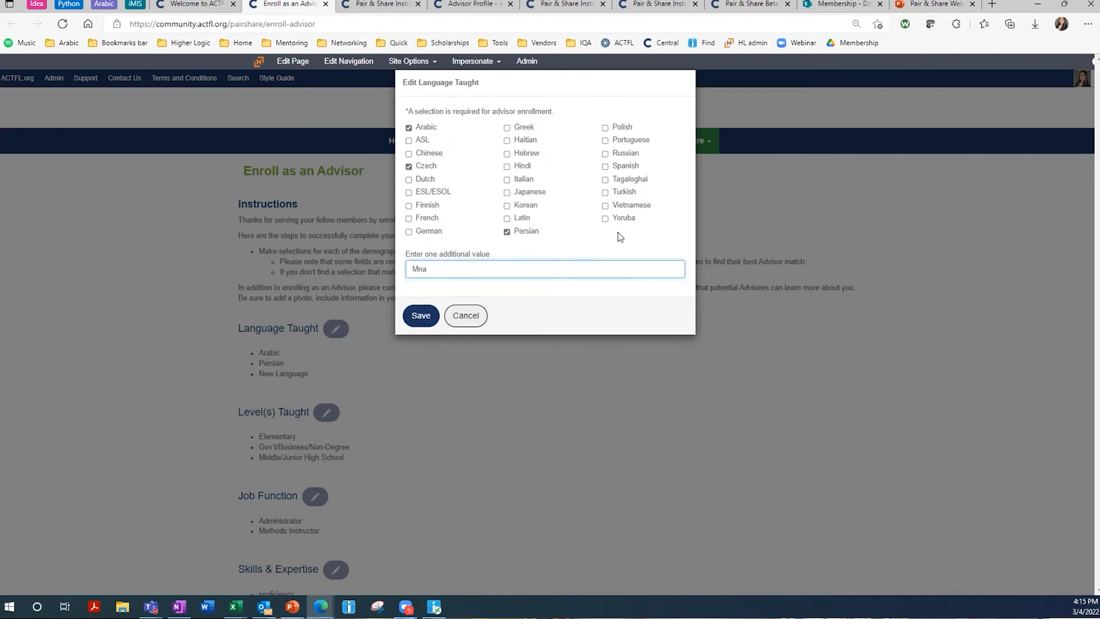
pyautogui.press('BackSpace')
pyautogui.press('BackSpace')
pyautogui.write('andatrin')
pyautogui.click(427, 321)
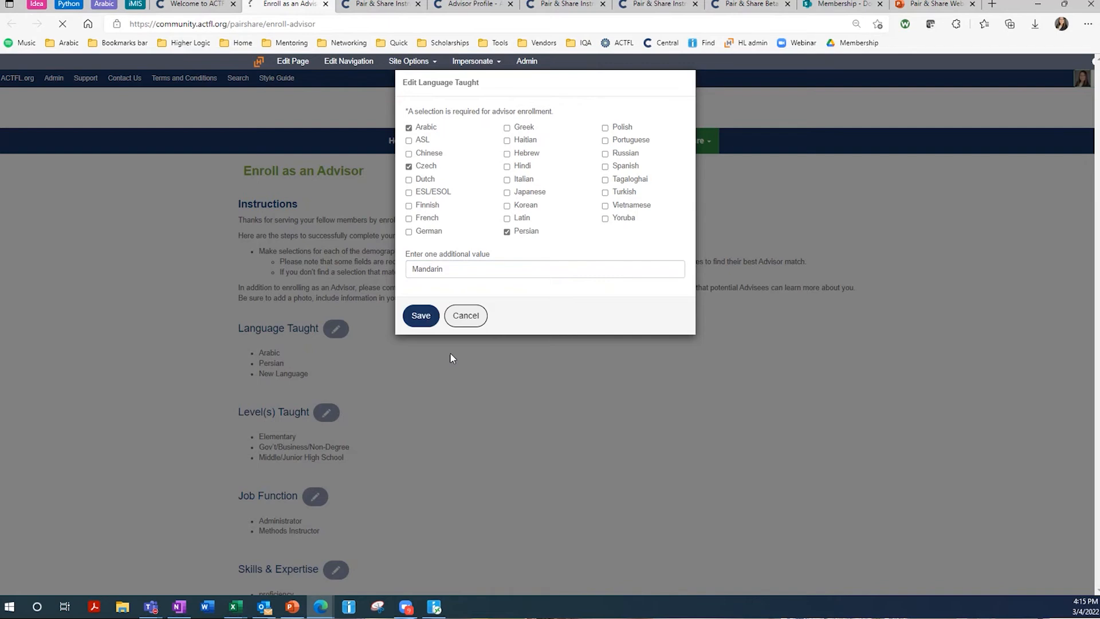
pyautogui.scroll(-3, 444, 407)
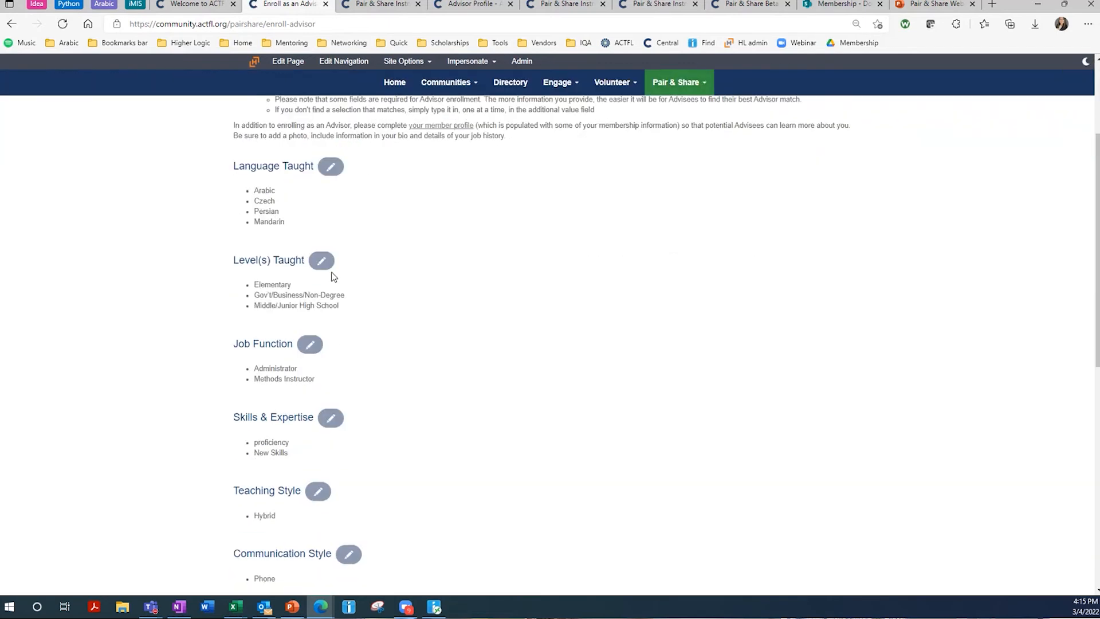
# - Check Community College and Graduate under Level(s) Taught and save the choices
pyautogui.click(321, 261)
pyautogui.click(447, 127)
pyautogui.click(540, 132)
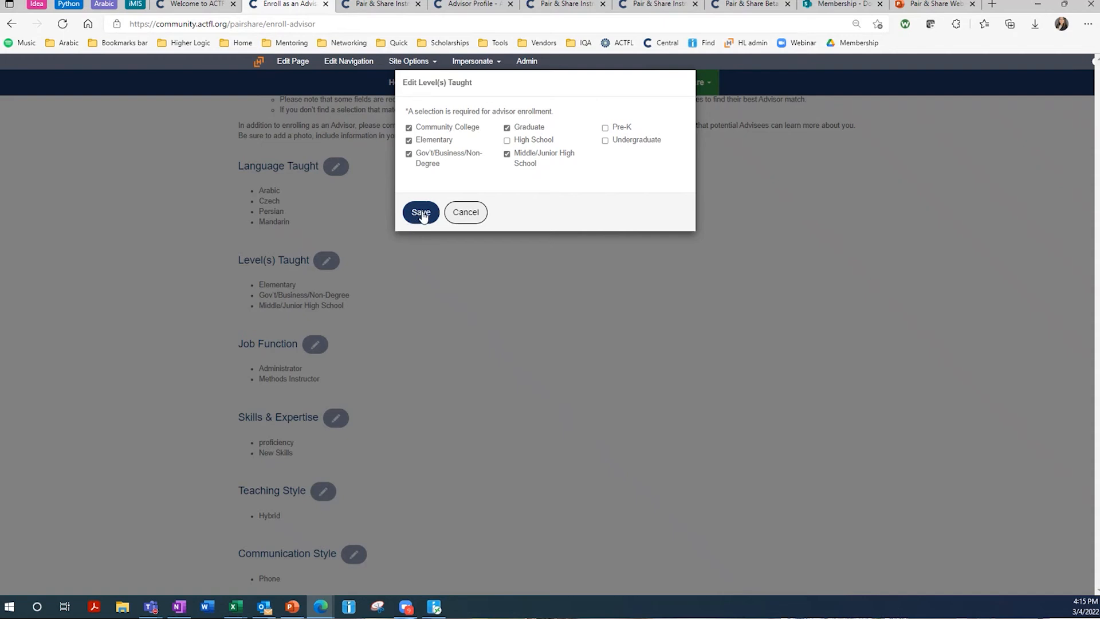
pyautogui.moveTo(406, 114); pyautogui.dragTo(566, 117)
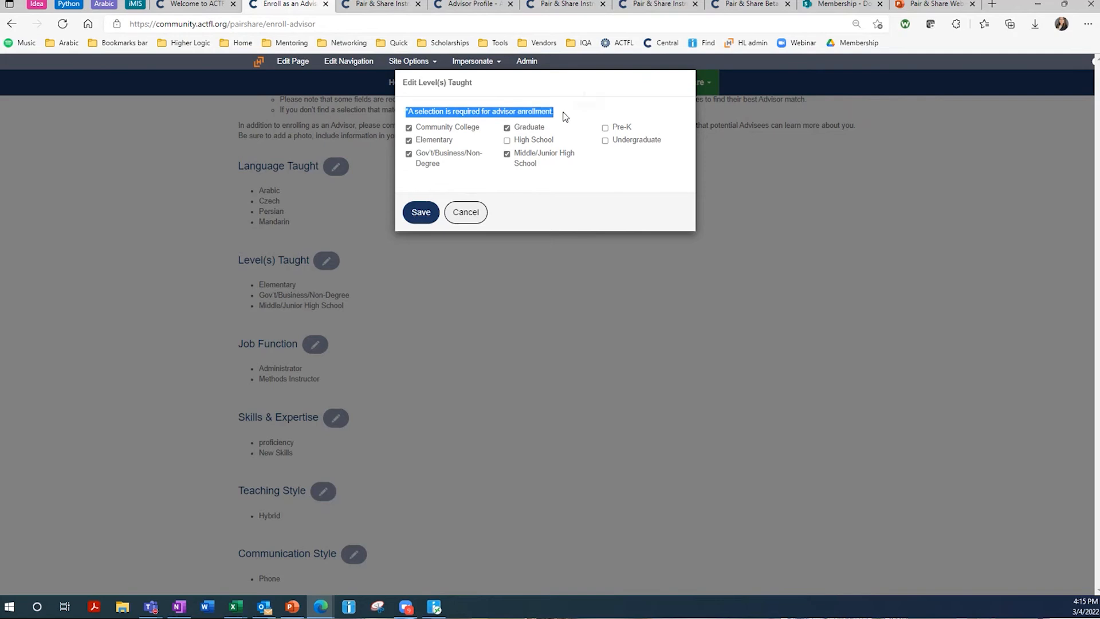
pyautogui.click(424, 215)
pyautogui.scroll(-2, 377, 346)
pyautogui.scroll(-3, 325, 372)
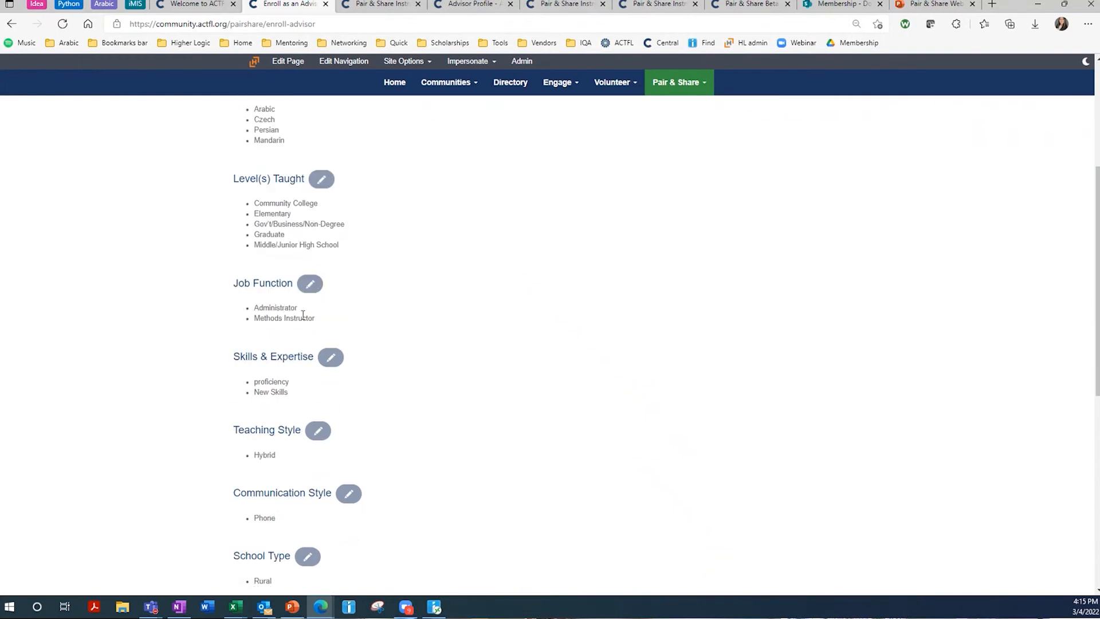
pyautogui.scroll(-2, 294, 338)
pyautogui.scroll(-2, 327, 283)
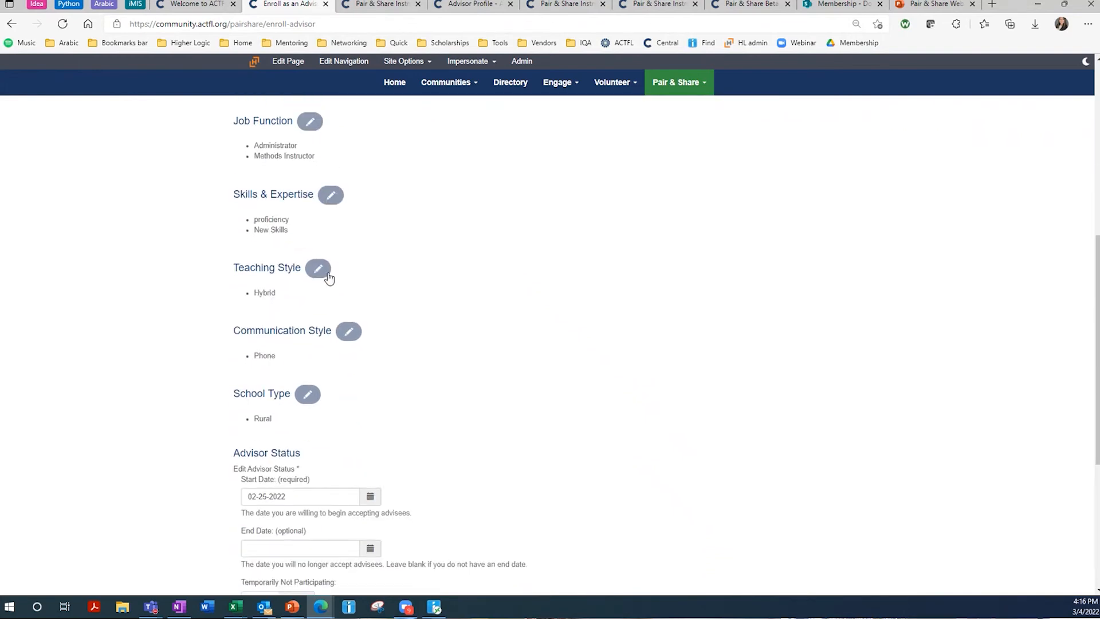
pyautogui.click(327, 275)
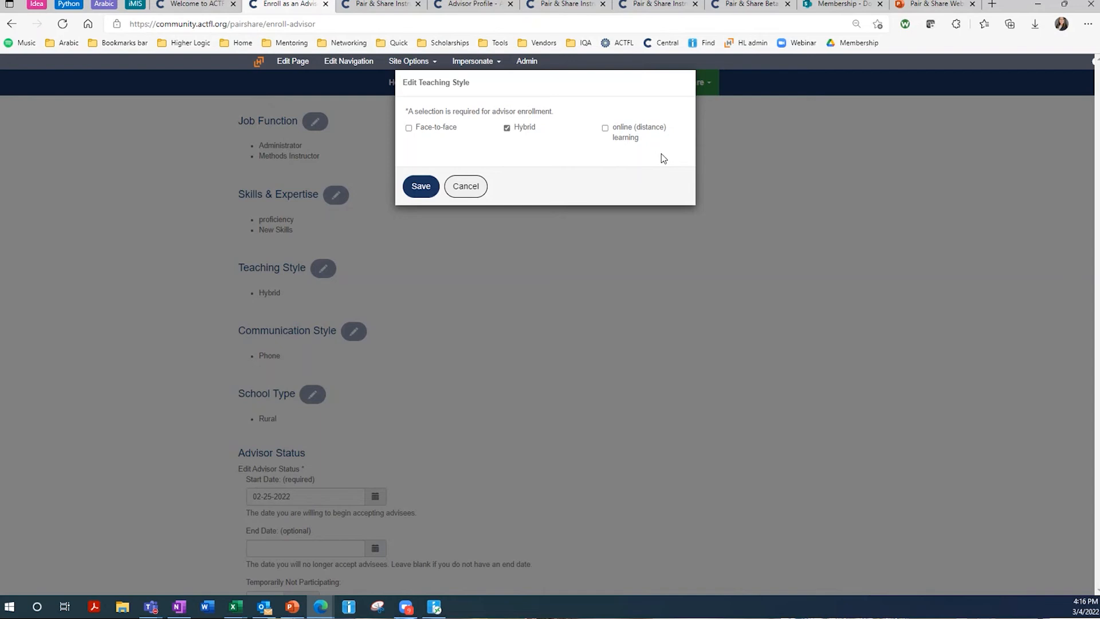
pyautogui.click(465, 185)
pyautogui.scroll(-1, 456, 280)
pyautogui.click(348, 253)
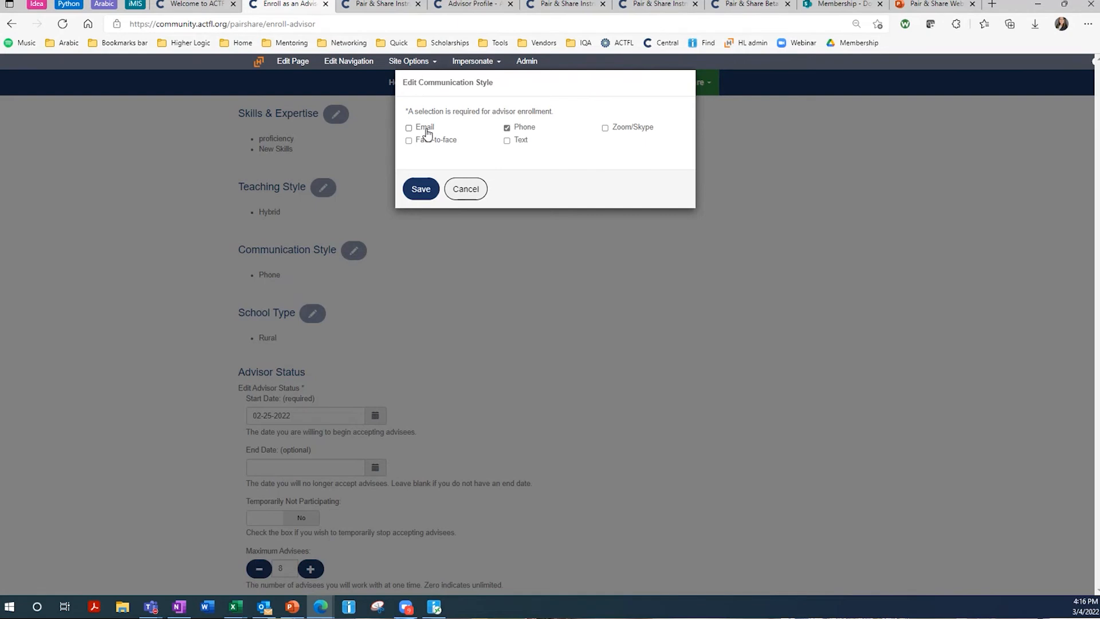
pyautogui.click(467, 189)
pyautogui.scroll(-2, 447, 370)
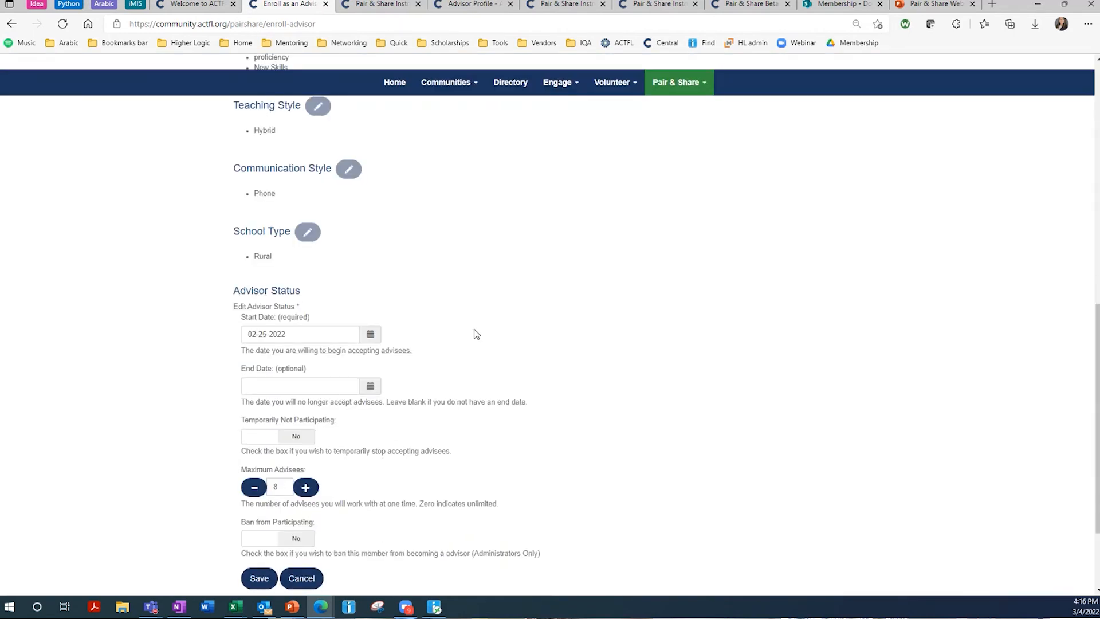
# - Pick March 17, 2022 as the advisor Start Date from the calendar
pyautogui.scroll(-2, 474, 334)
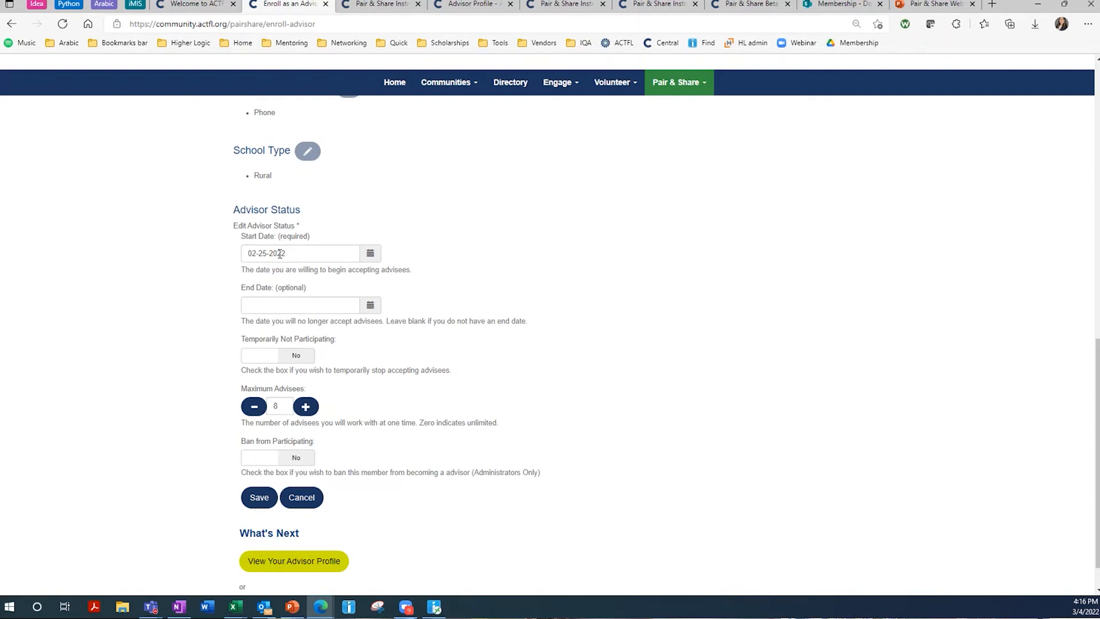
pyautogui.click(300, 254)
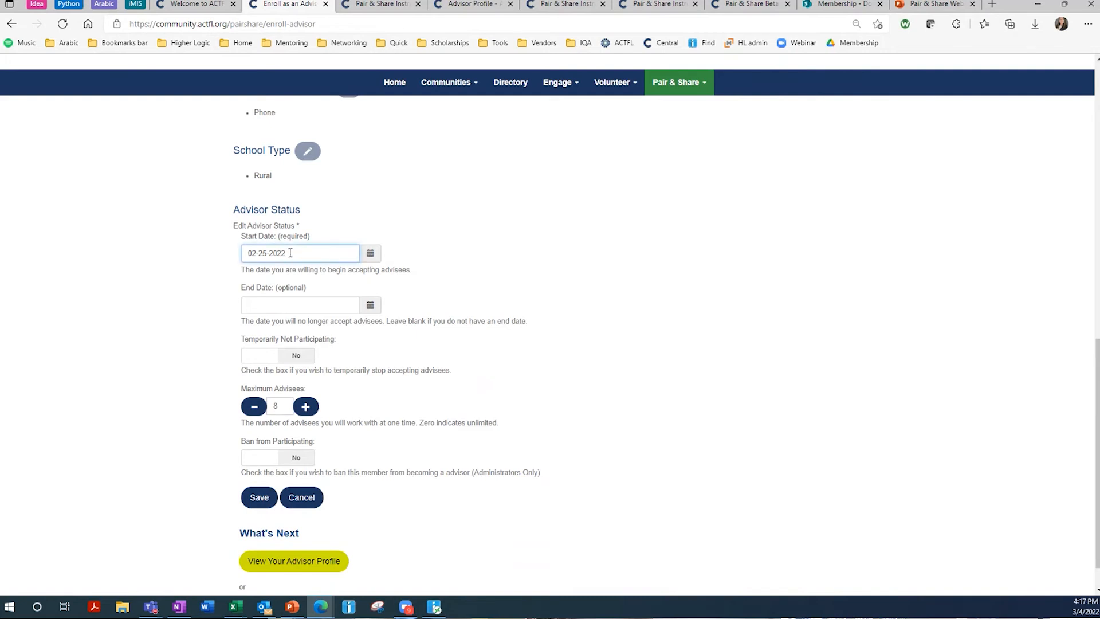
pyautogui.click(370, 253)
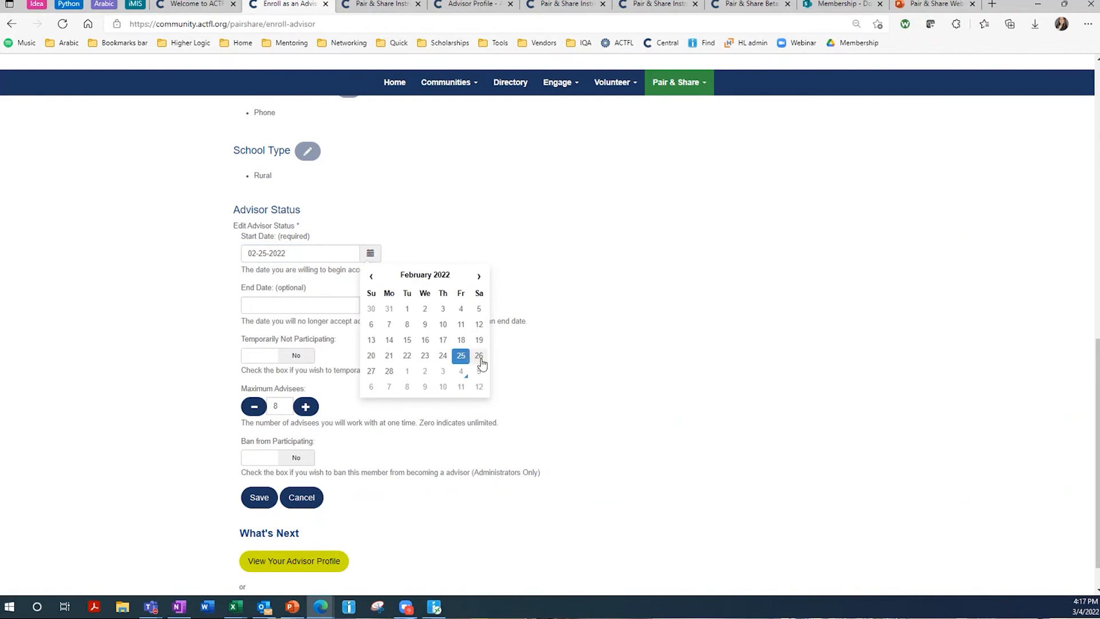
pyautogui.click(478, 276)
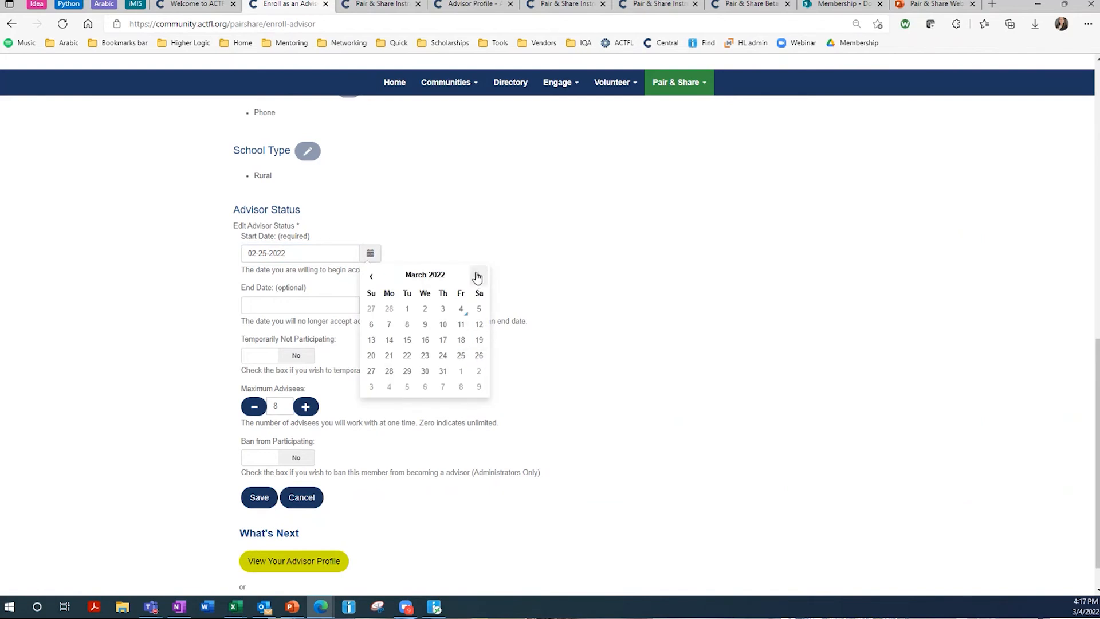
pyautogui.click(463, 310)
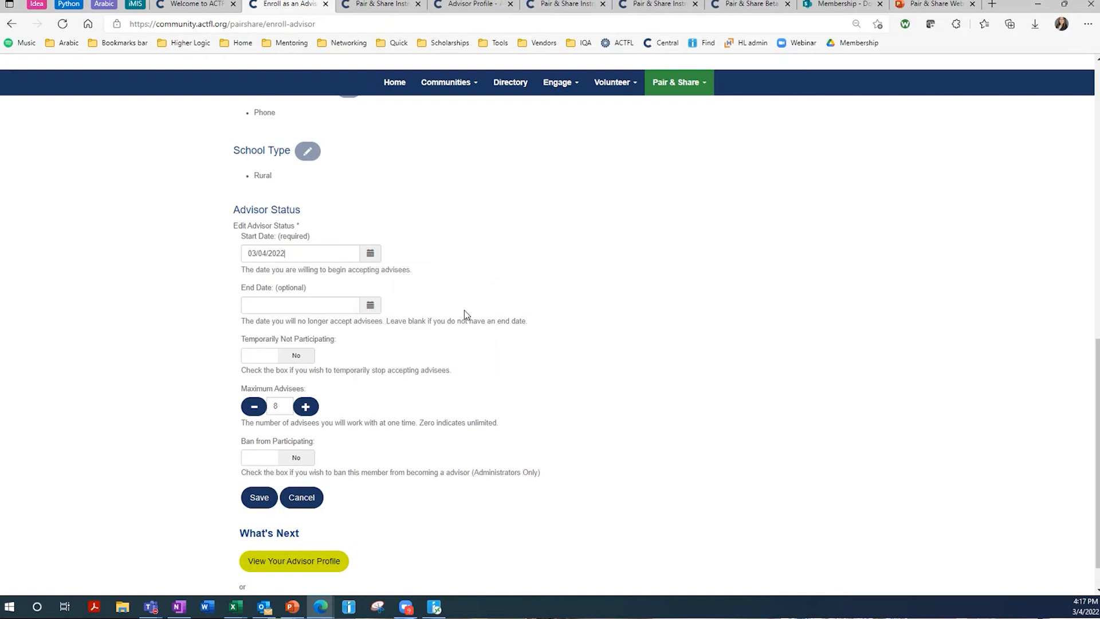
pyautogui.click(370, 253)
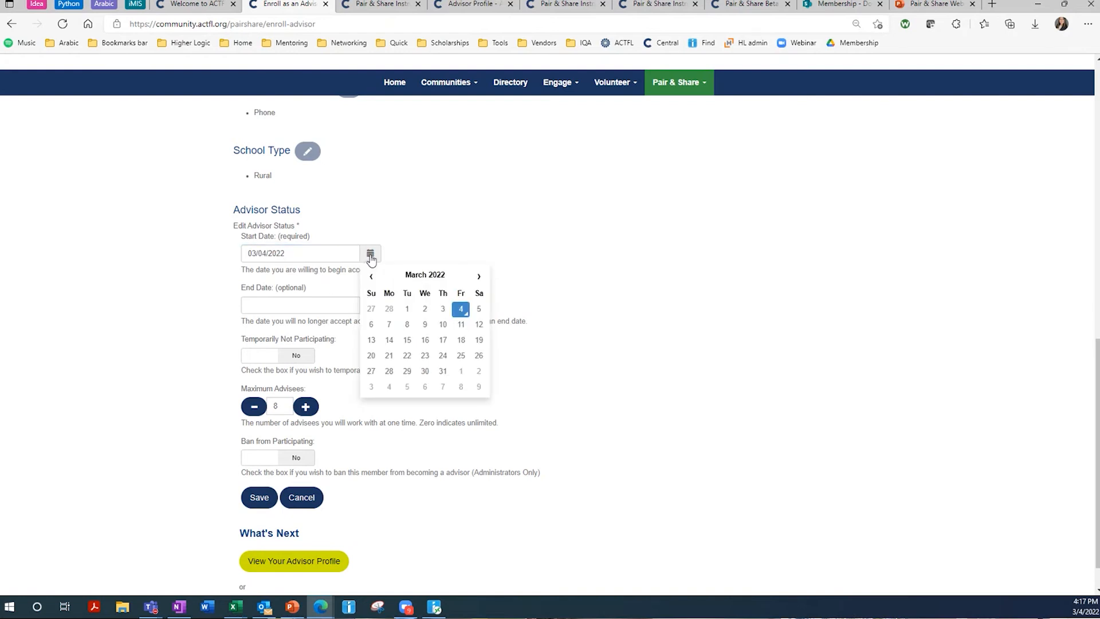
pyautogui.click(444, 341)
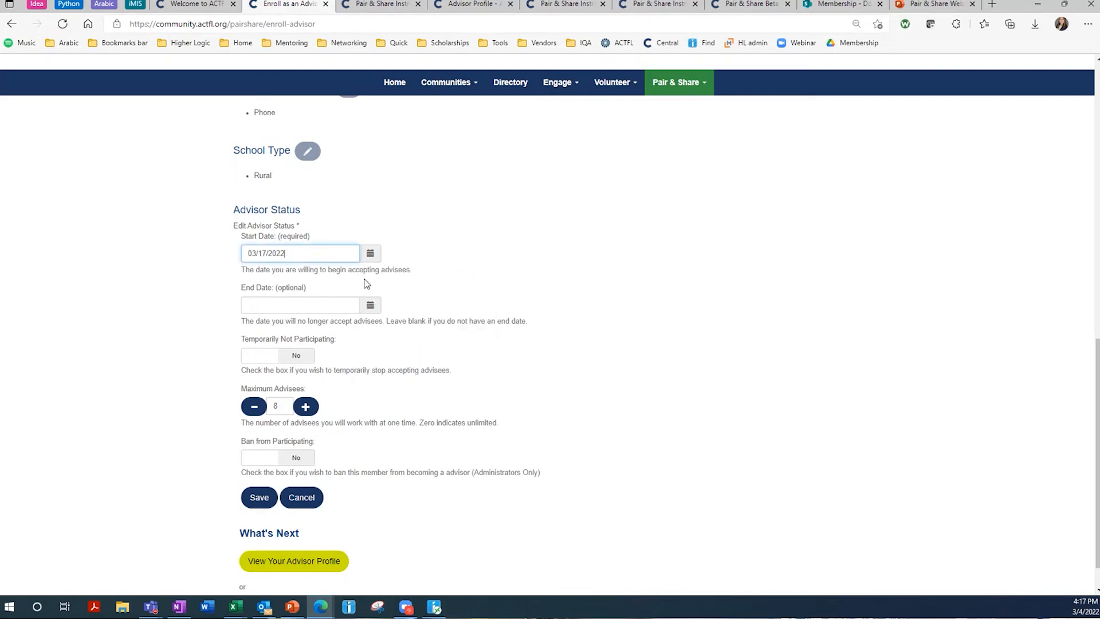
pyautogui.moveTo(242, 288); pyautogui.dragTo(307, 288)
pyautogui.click(307, 289)
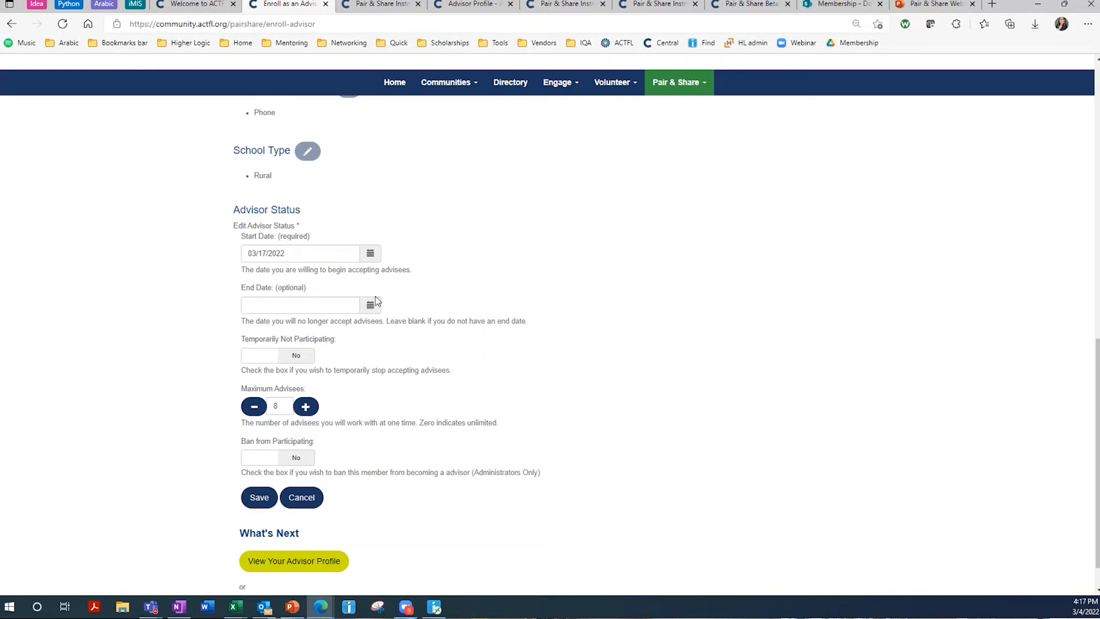
pyautogui.click(340, 313)
pyautogui.doubleClick(479, 328)
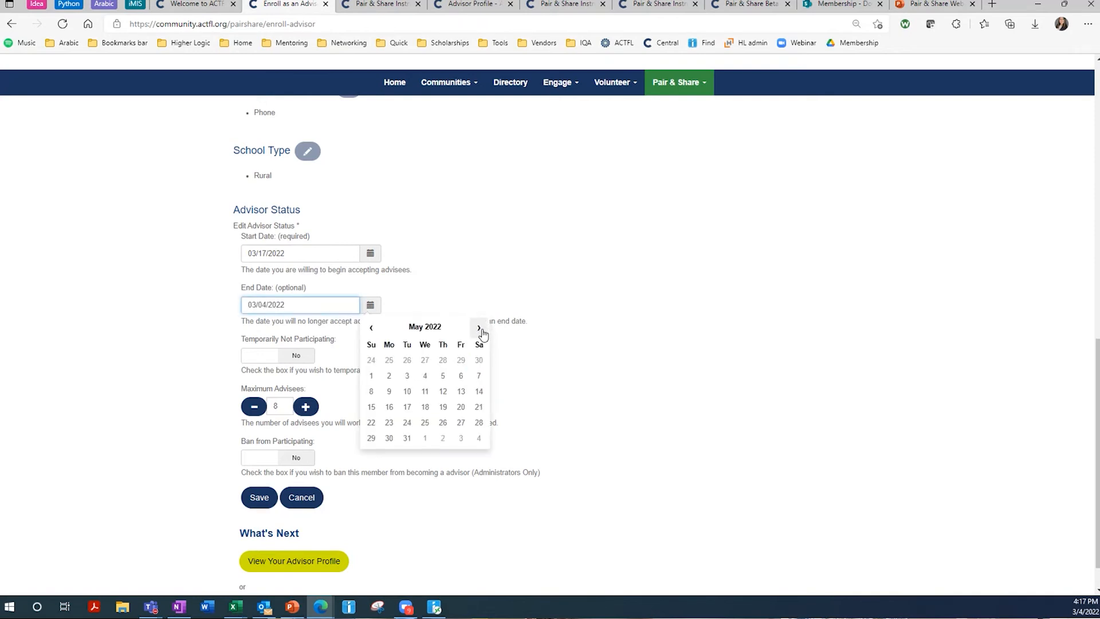
pyautogui.click(480, 379)
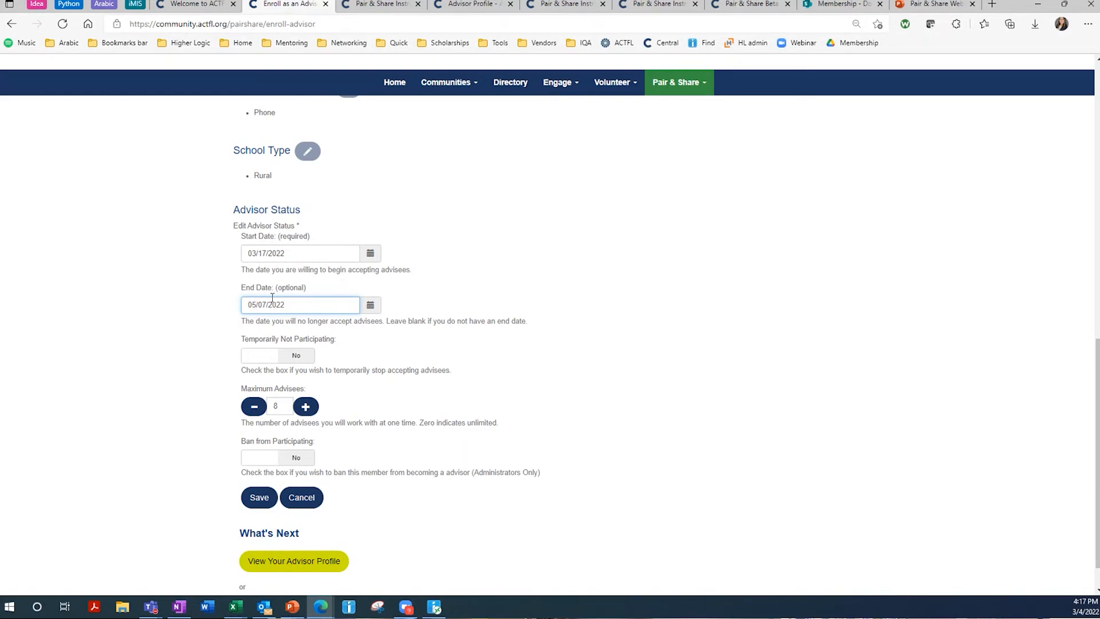
pyautogui.click(362, 352)
pyautogui.click(371, 305)
pyautogui.moveTo(321, 305); pyautogui.dragTo(152, 297)
pyautogui.press('BackSpace')
# - Switch Temporarily Not Participating to Yes and then back to No
pyautogui.click(296, 356)
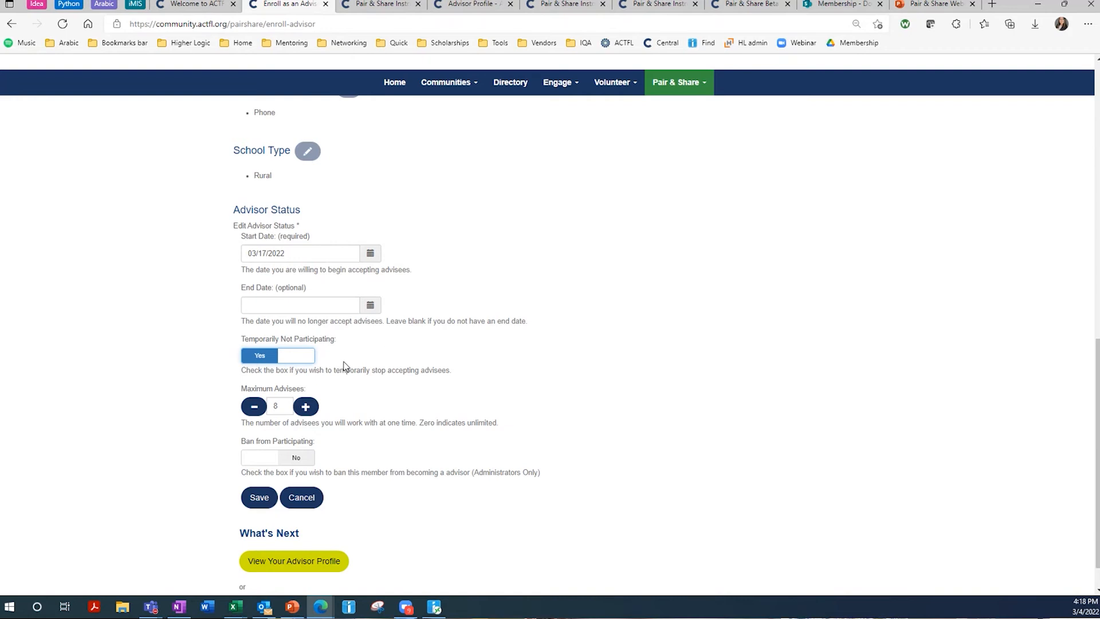
pyautogui.click(285, 361)
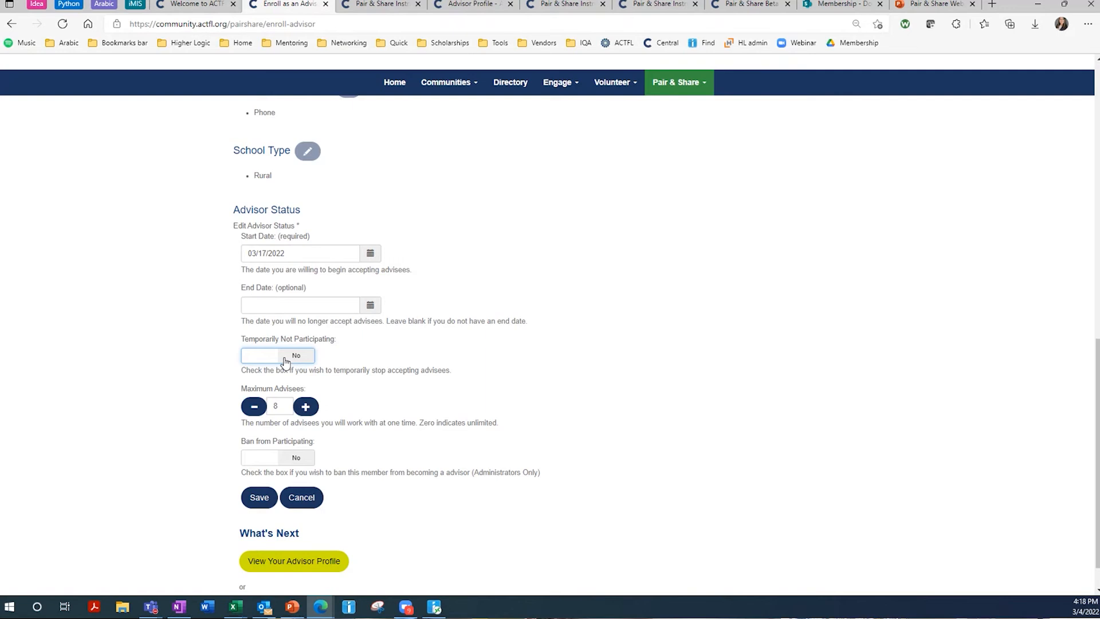
pyautogui.scroll(-1, 316, 415)
pyautogui.moveTo(241, 350); pyautogui.dragTo(319, 350)
pyautogui.click(318, 349)
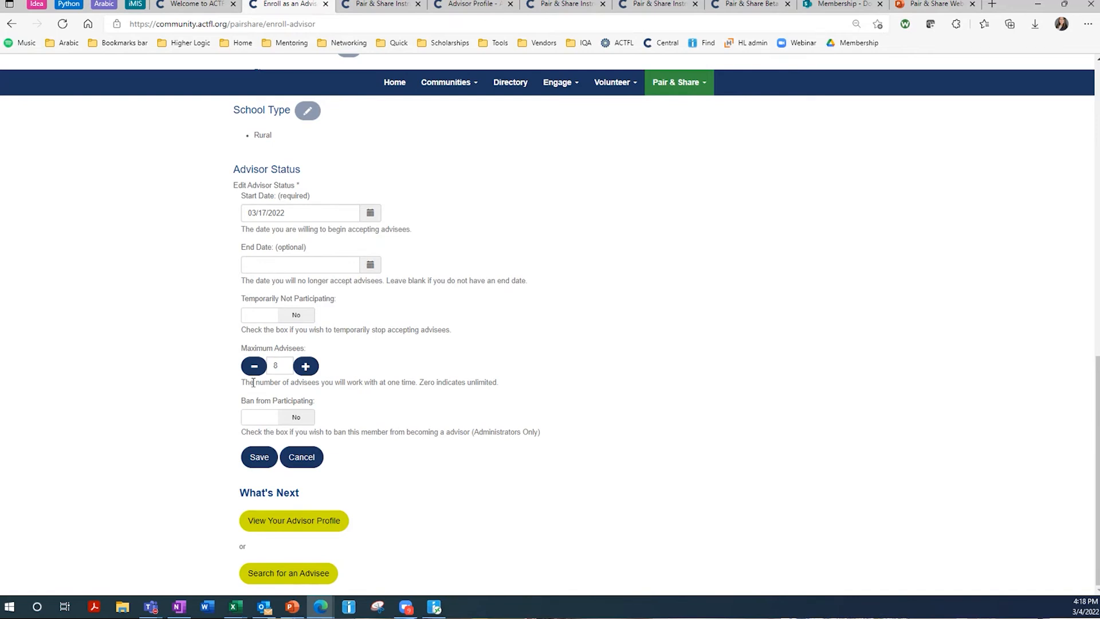
# - Replace the Maximum Advisees value of 8 with 0
pyautogui.moveTo(282, 365); pyautogui.dragTo(248, 364)
pyautogui.click(494, 383)
pyautogui.click(251, 368)
pyautogui.write('10')
pyautogui.moveTo(279, 369); pyautogui.dragTo(239, 371)
pyautogui.write('0')
pyautogui.click(310, 382)
# - Save the advisor enrollment and confirm start 03-17-2022 with unlimited advisees
pyautogui.click(258, 459)
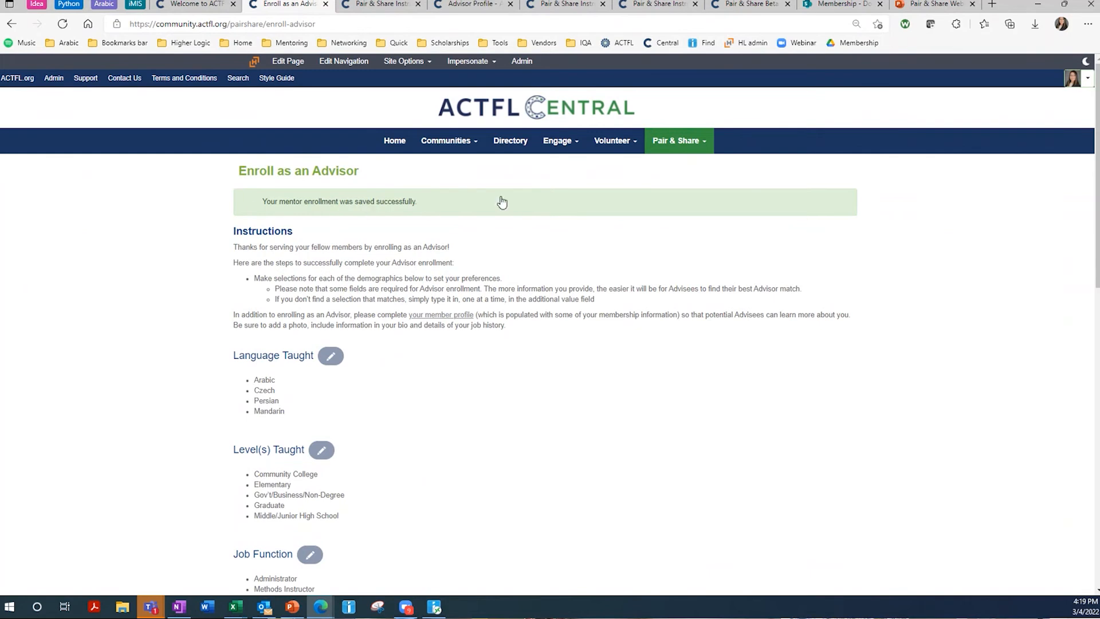
pyautogui.scroll(-2, 468, 249)
pyautogui.scroll(-10, 468, 250)
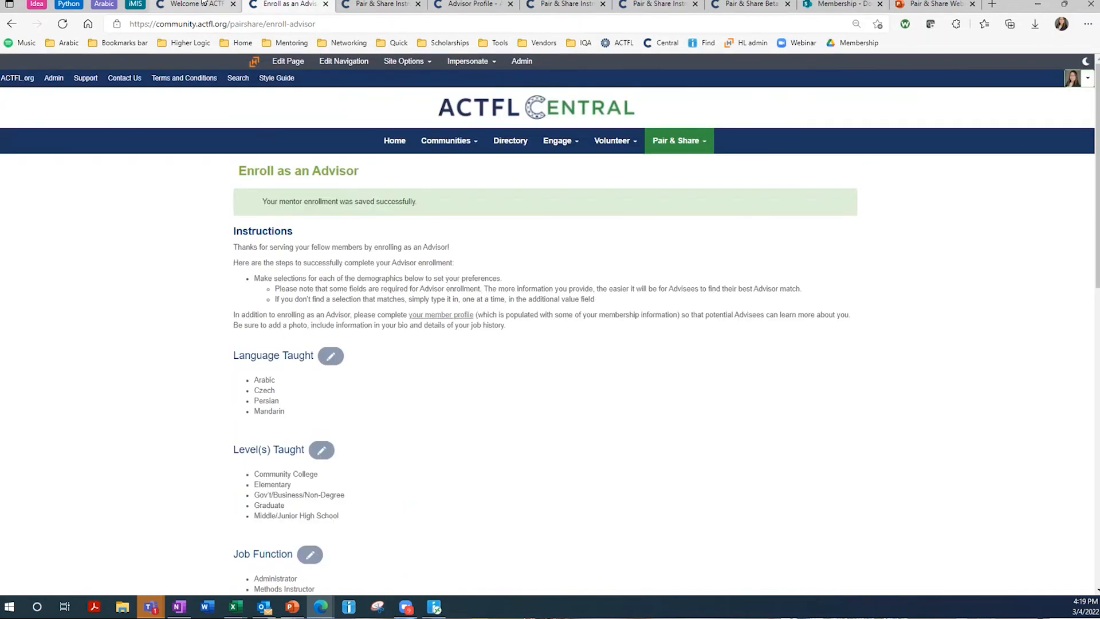
pyautogui.scroll(-12, 361, 325)
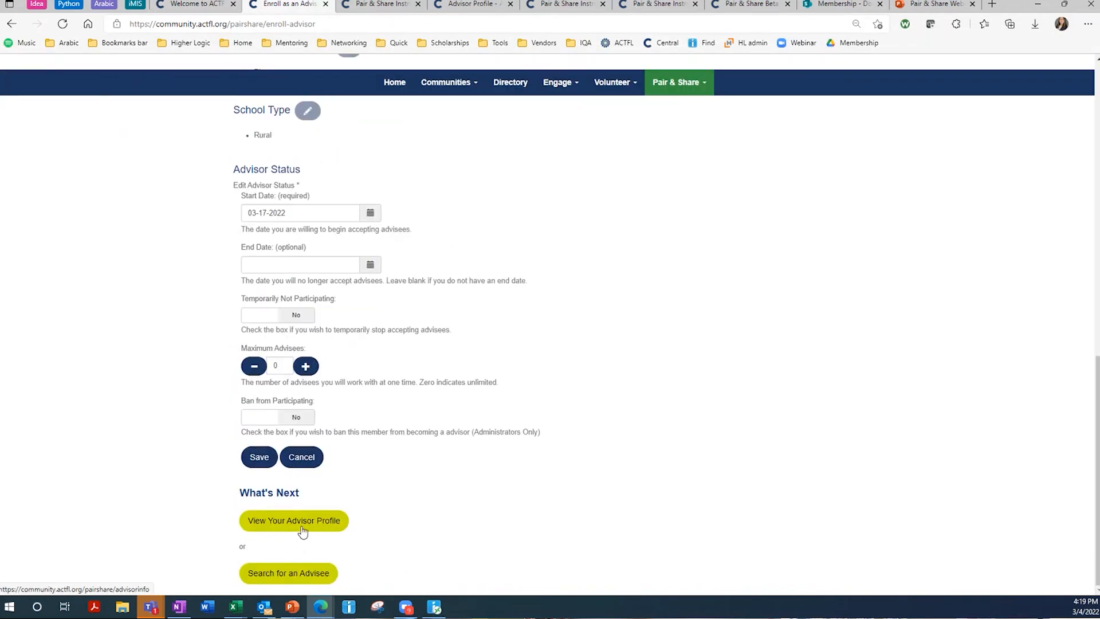
# - Open View Your Advisor Profile and review its status, availability dates and relationships
pyautogui.click(306, 527)
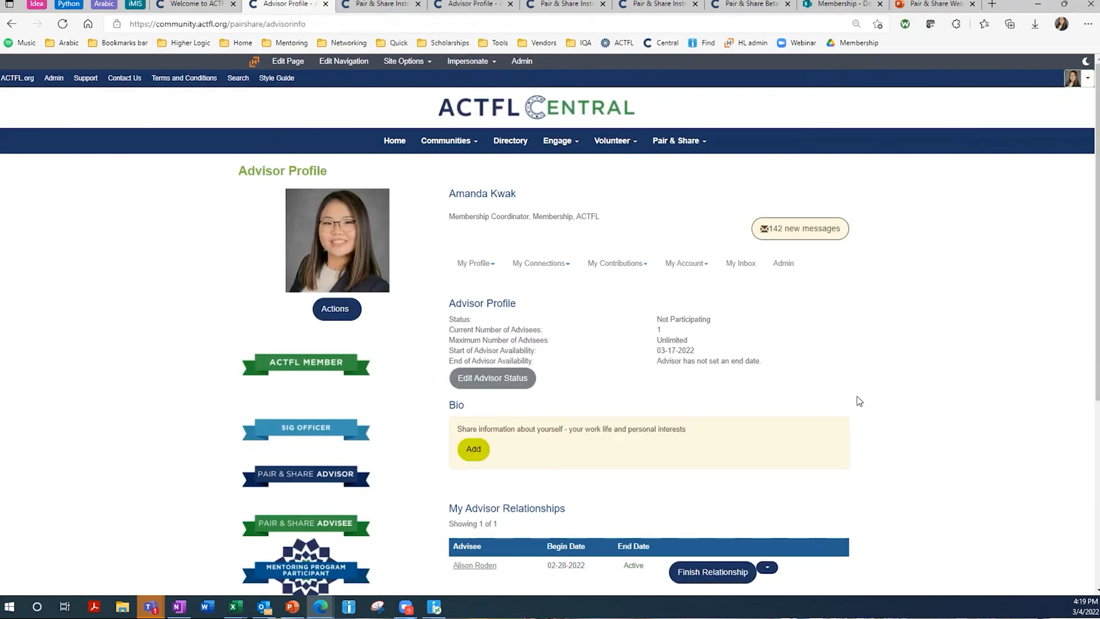
pyautogui.scroll(-2, 859, 403)
pyautogui.scroll(-1, 869, 410)
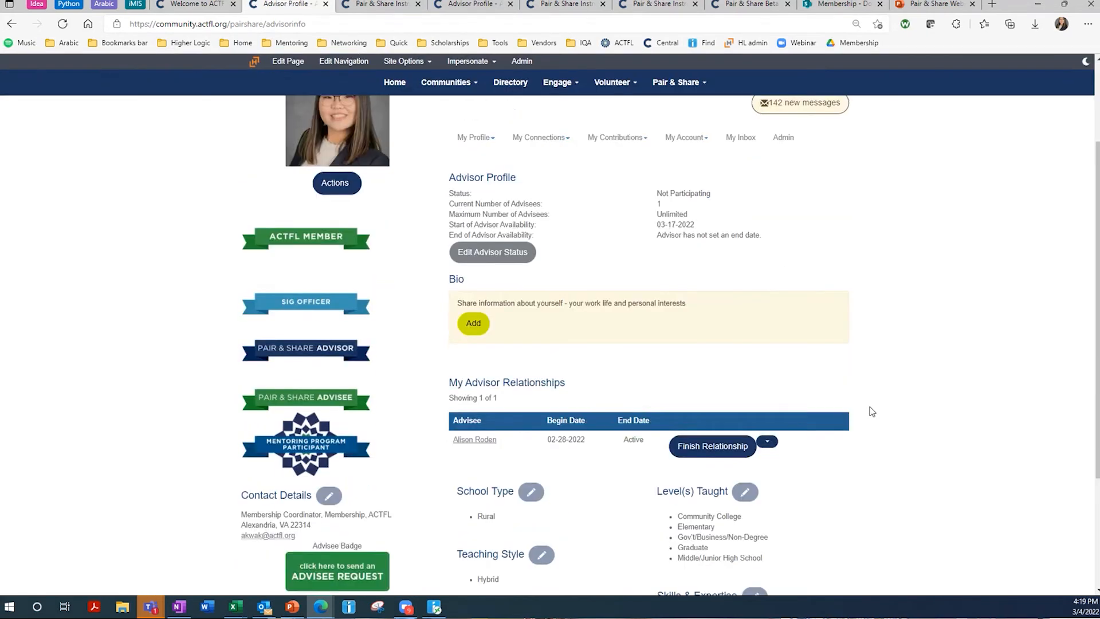
pyautogui.scroll(1, 769, 306)
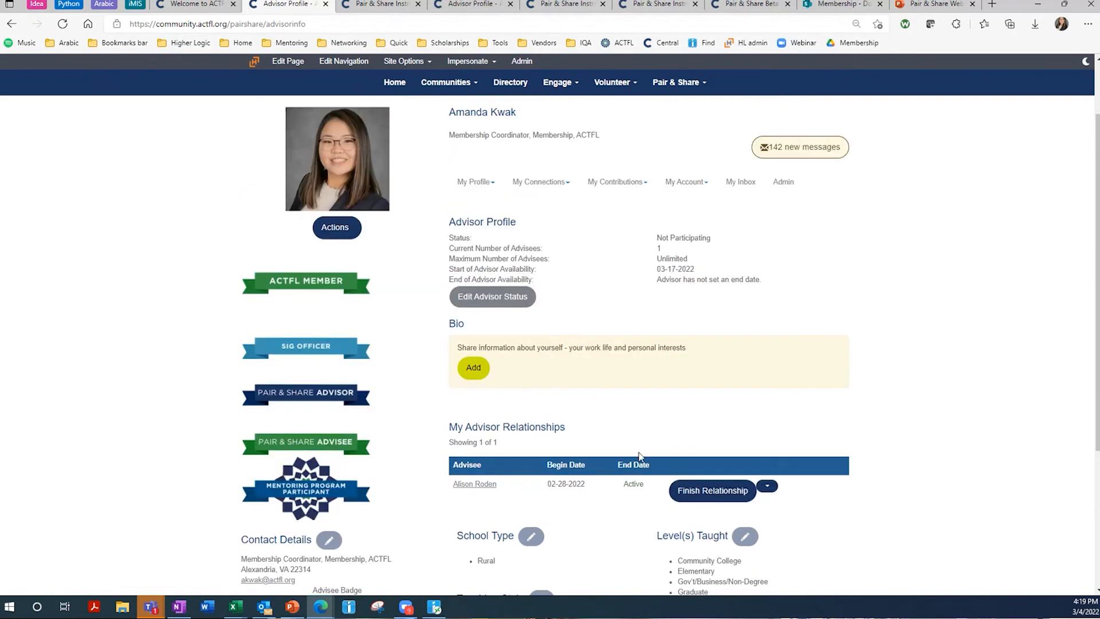
pyautogui.scroll(-1, 716, 442)
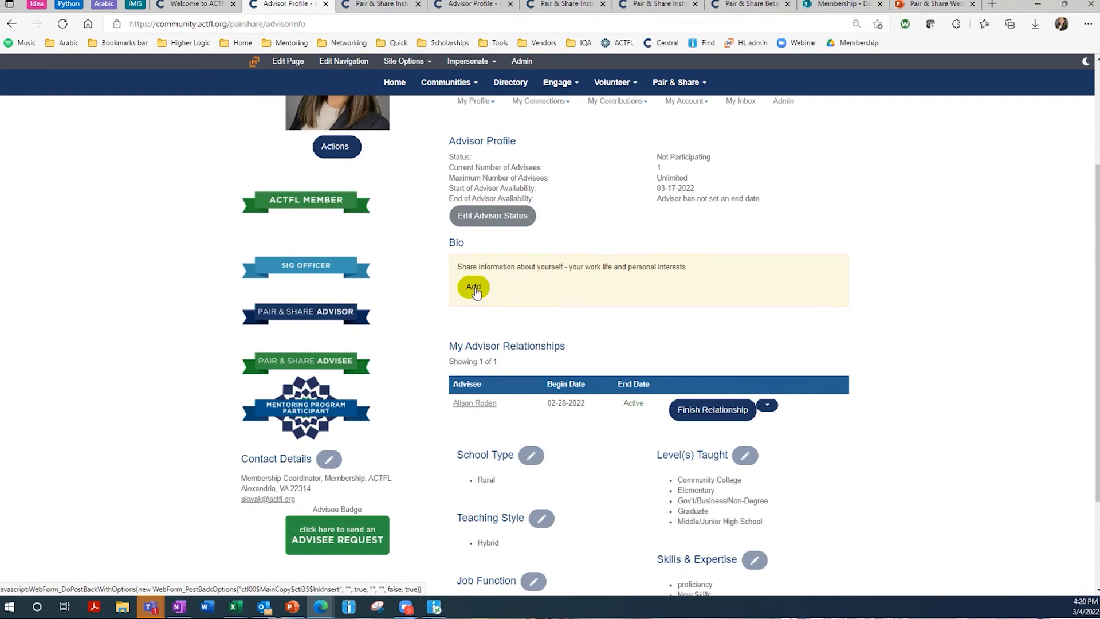
# - Enter 'Hello!' in the Edit Bio editor, save it, and review the updated profile
pyautogui.click(475, 290)
pyautogui.write('Hello1')
pyautogui.press('BackSpace')
pyautogui.write('!')
pyautogui.click(419, 273)
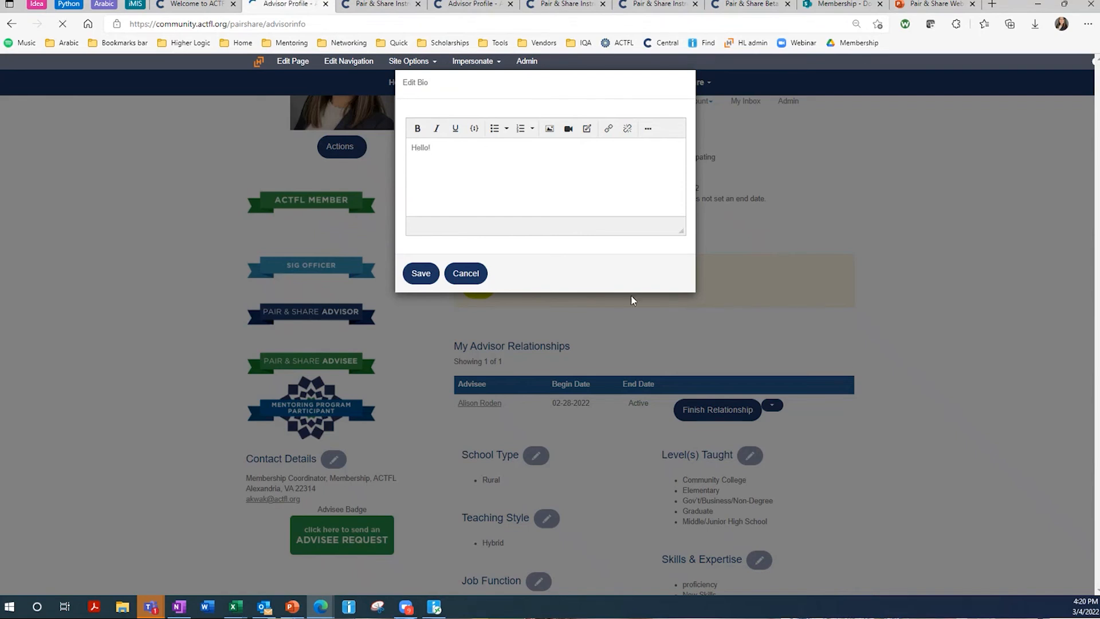
pyautogui.scroll(-2, 715, 338)
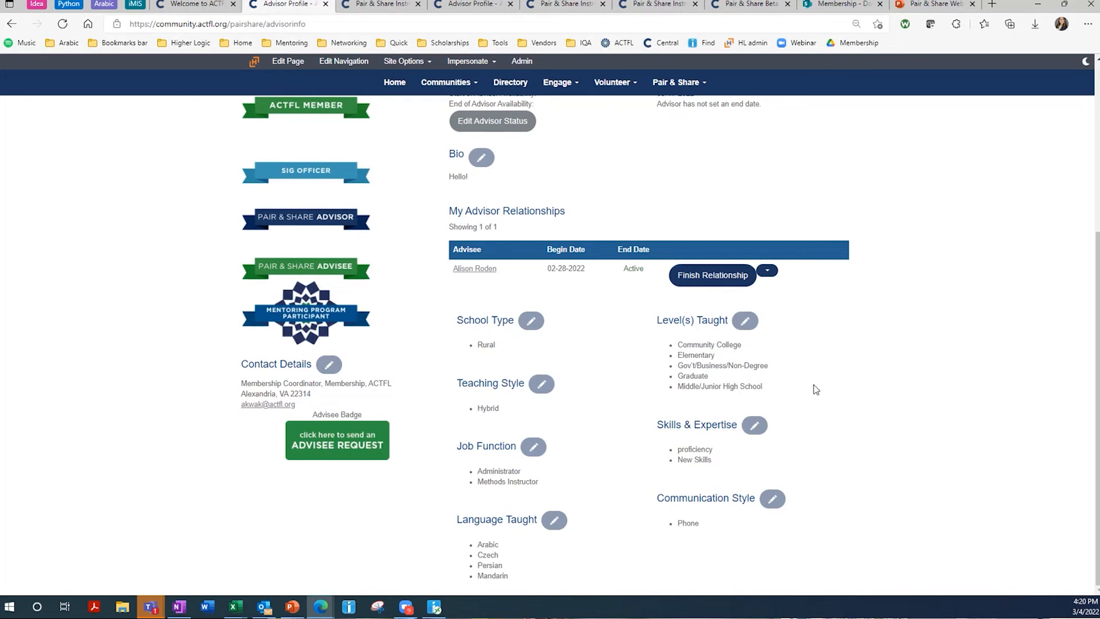
pyautogui.scroll(5, 813, 383)
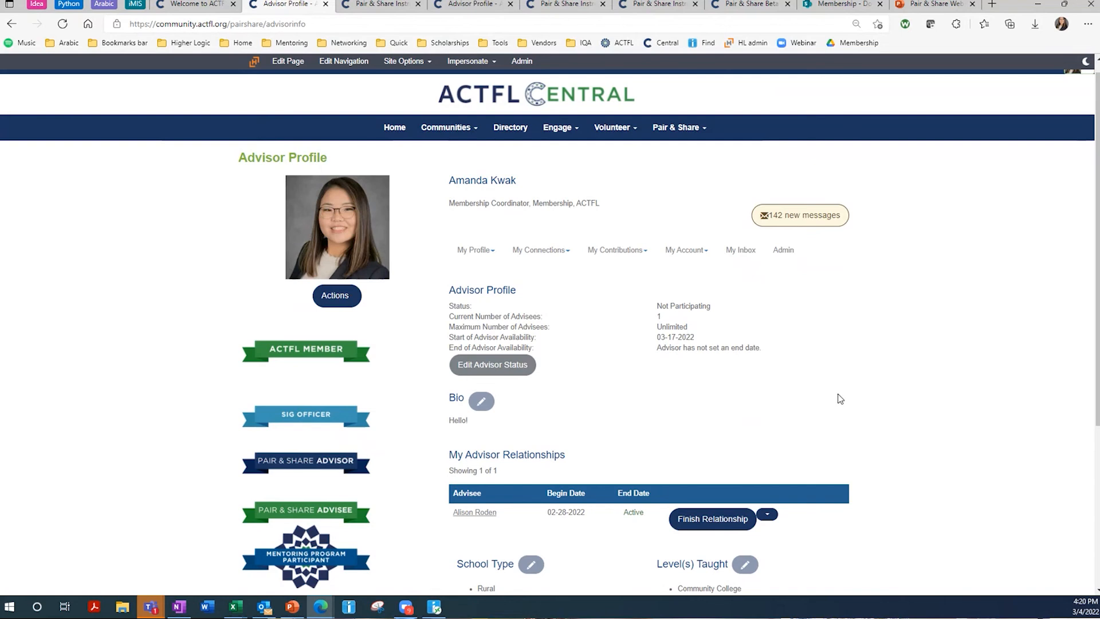
pyautogui.scroll(-2, 840, 398)
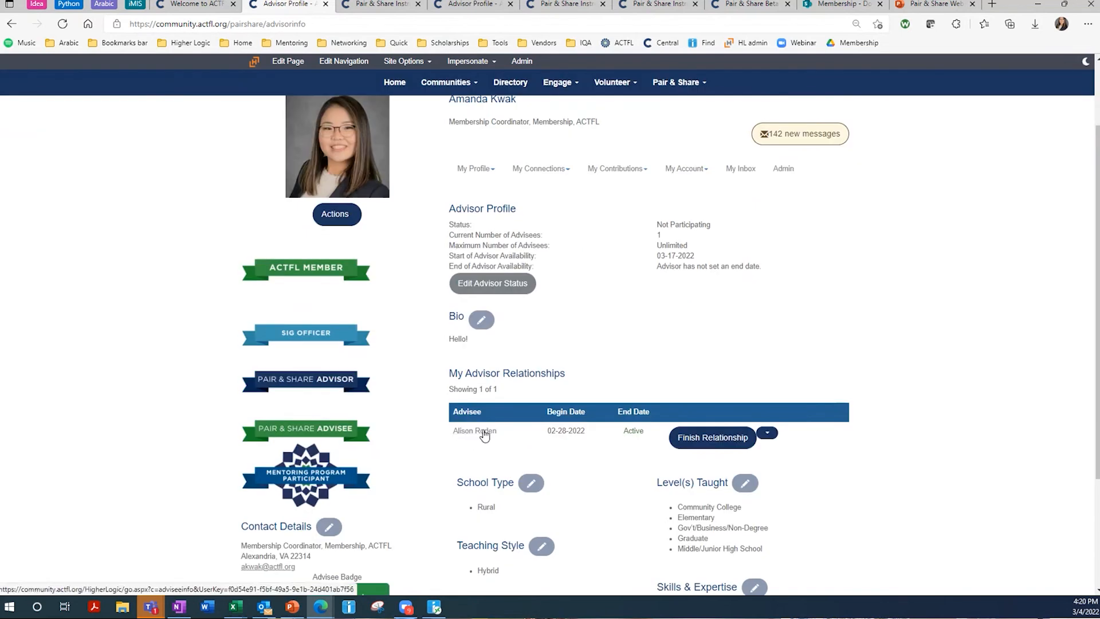
pyautogui.scroll(2, 532, 414)
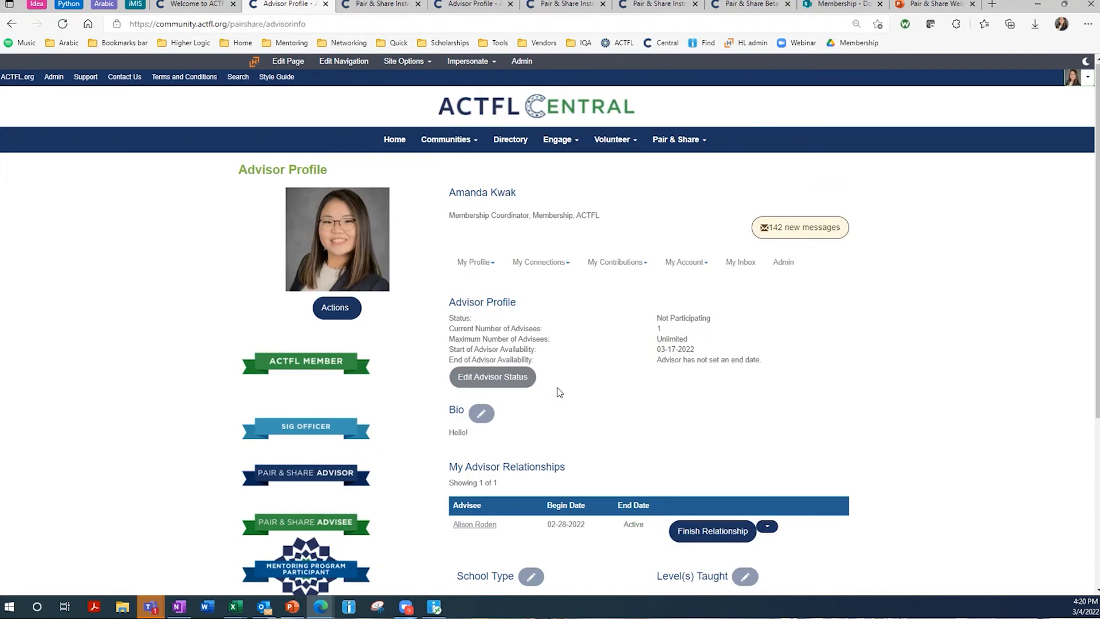
# - Go back to the Welcome to ACTFL page and open the Advisee Directory
pyautogui.click(226, 6)
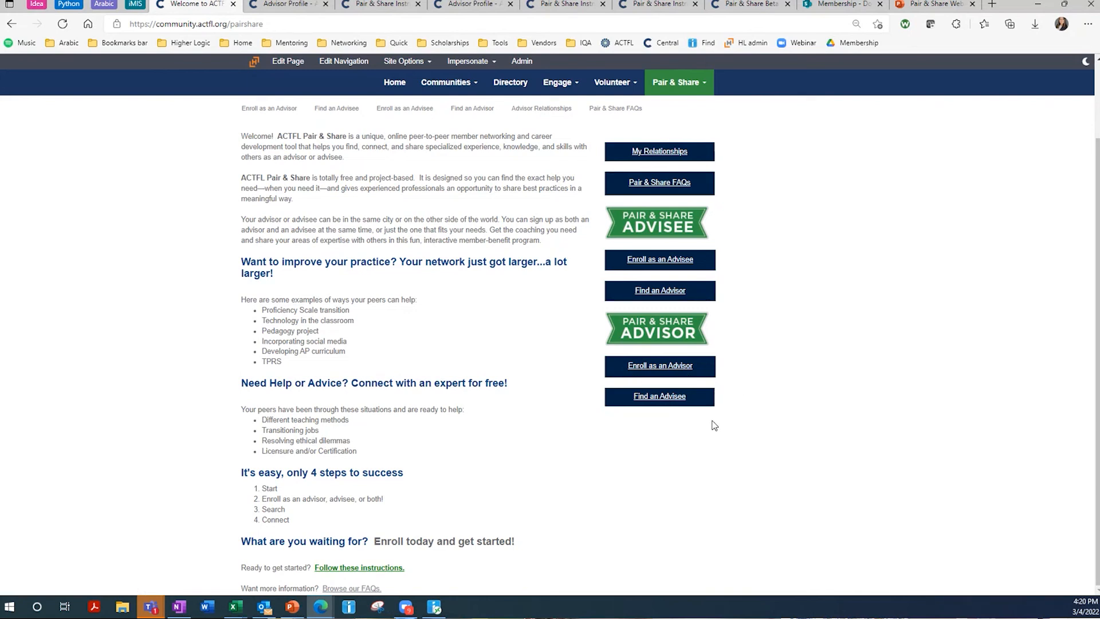
pyautogui.click(660, 400)
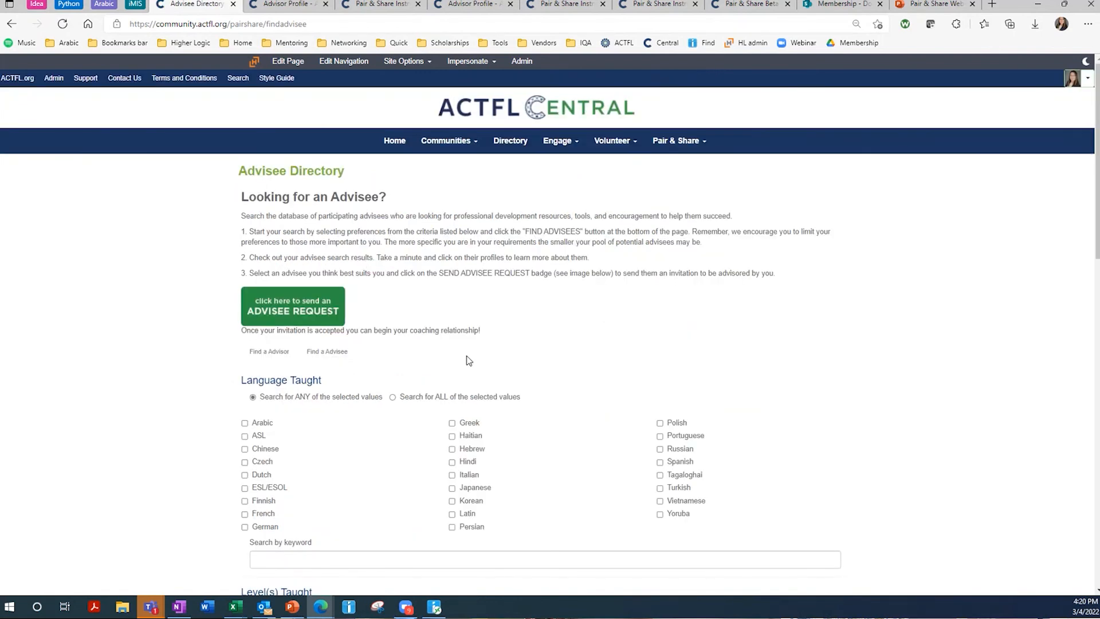
# - Submit the Advisee Directory search with no filters selected, returning 2 advisees
pyautogui.scroll(-1, 465, 302)
pyautogui.scroll(1, 481, 293)
pyautogui.scroll(-1, 401, 259)
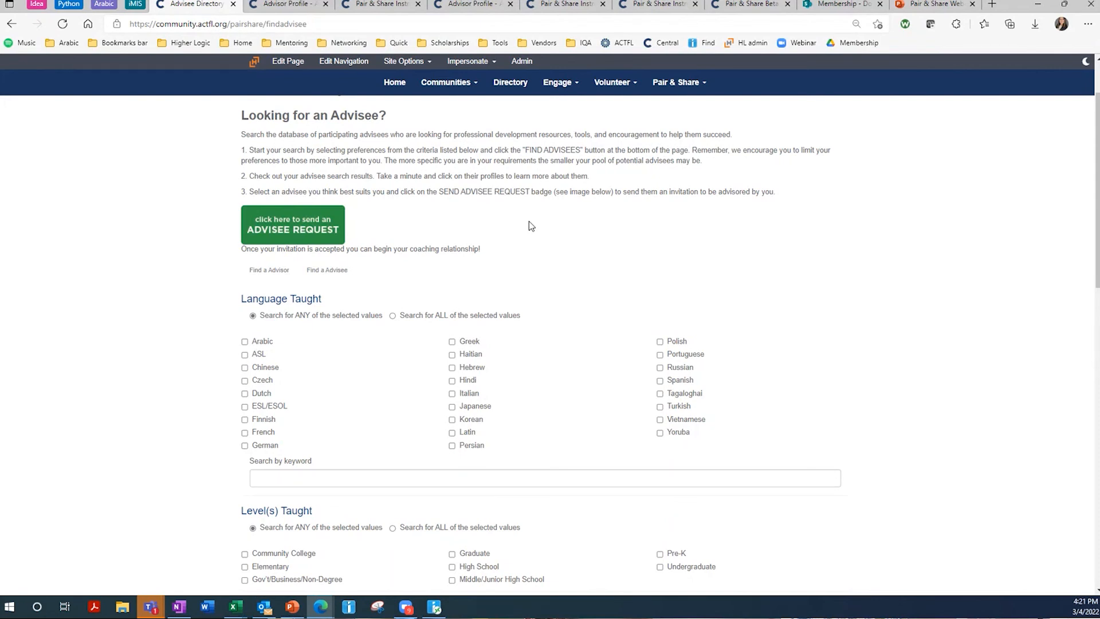
pyautogui.scroll(-1, 365, 237)
pyautogui.scroll(4, 365, 238)
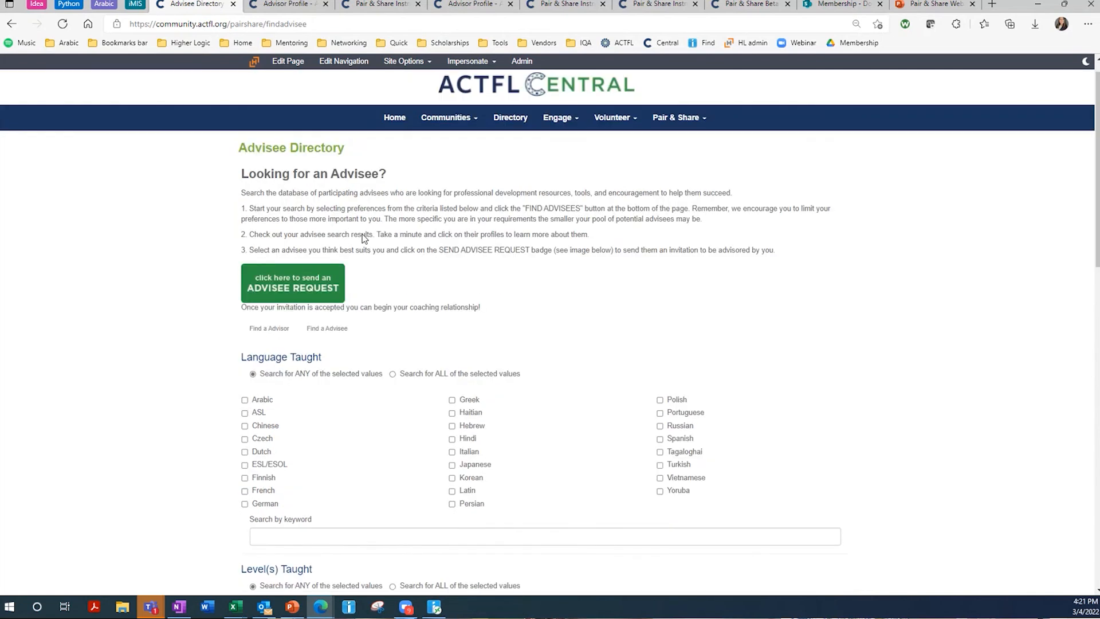
pyautogui.scroll(-3, 416, 328)
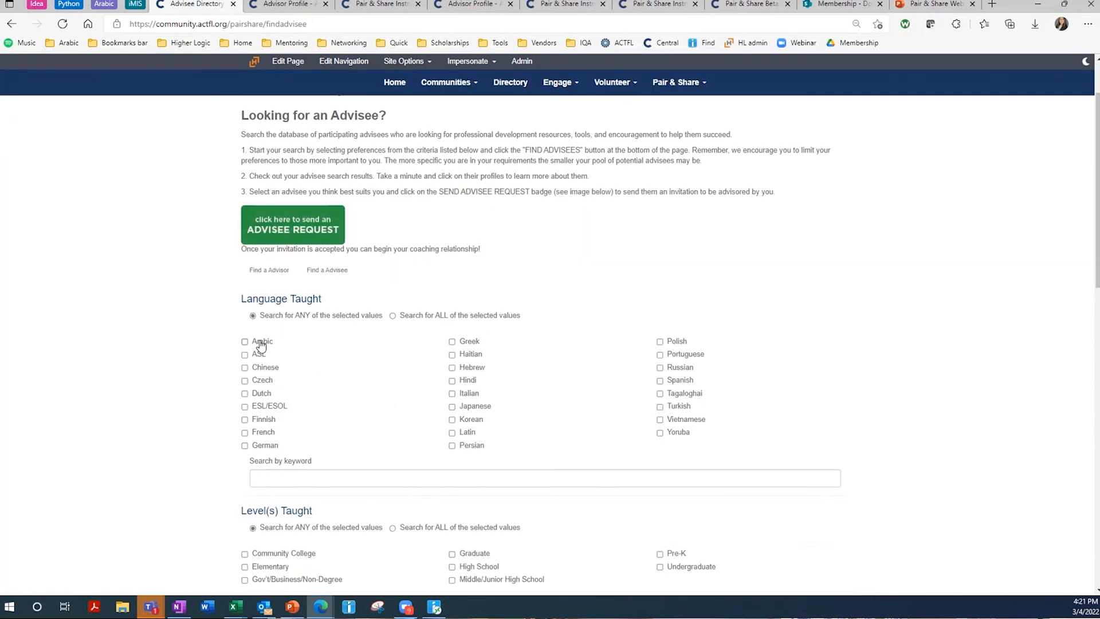
pyautogui.scroll(3, 261, 344)
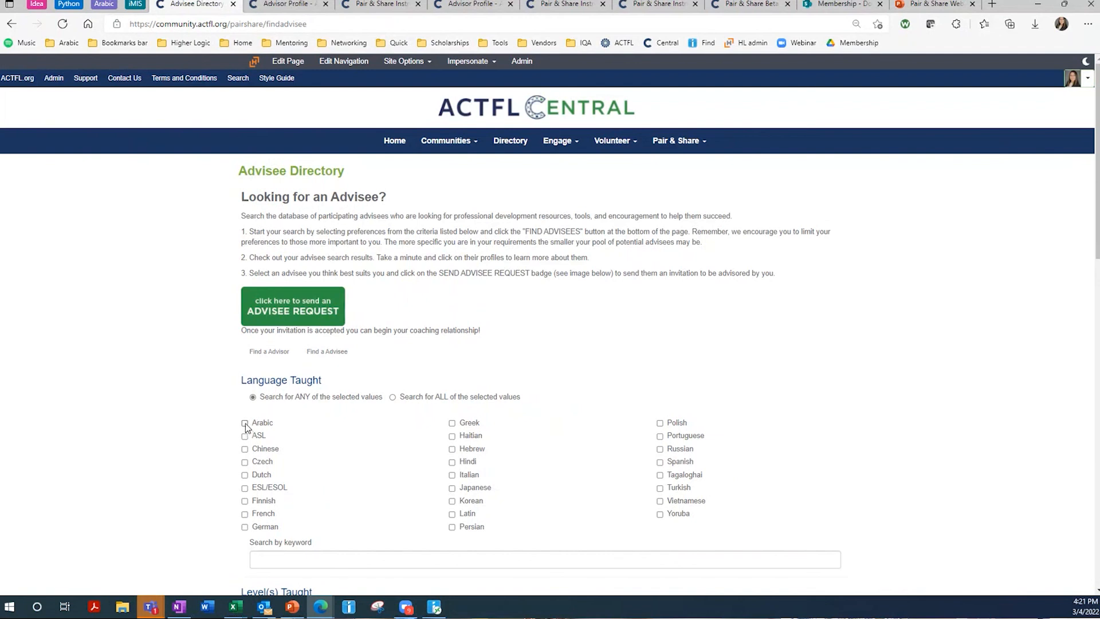
pyautogui.scroll(-3, 314, 430)
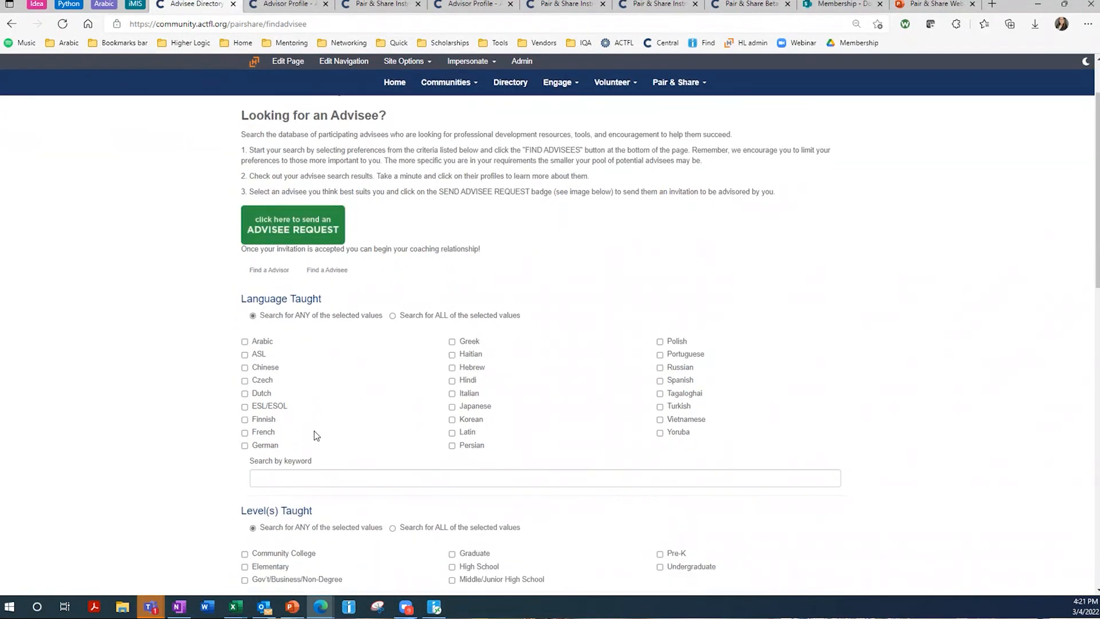
pyautogui.scroll(-1, 314, 434)
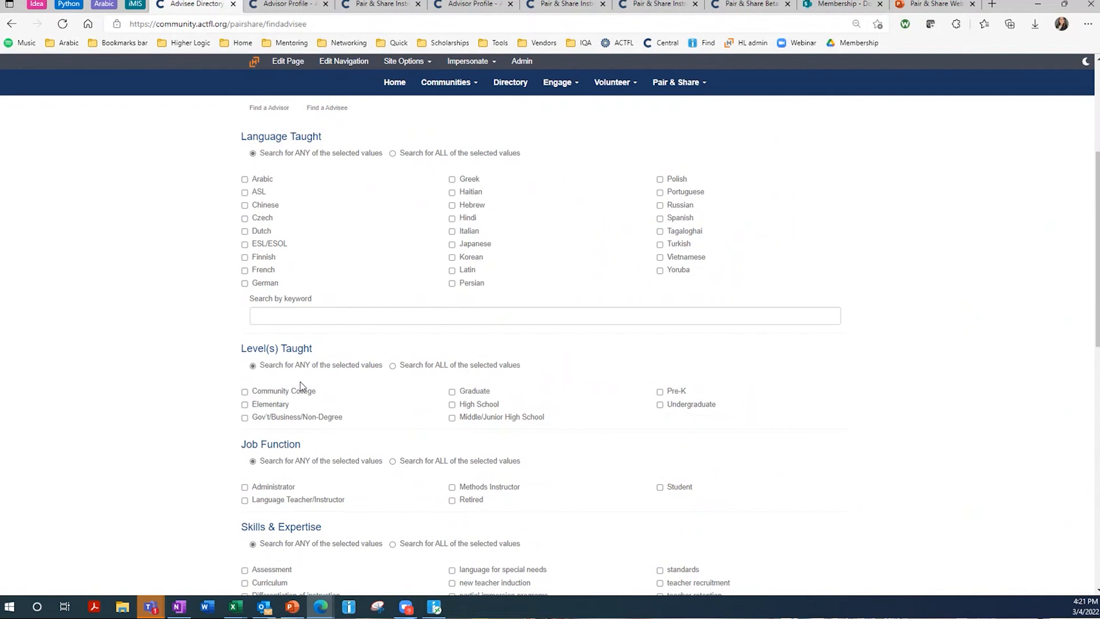
pyautogui.scroll(-1, 300, 381)
pyautogui.scroll(-1, 332, 401)
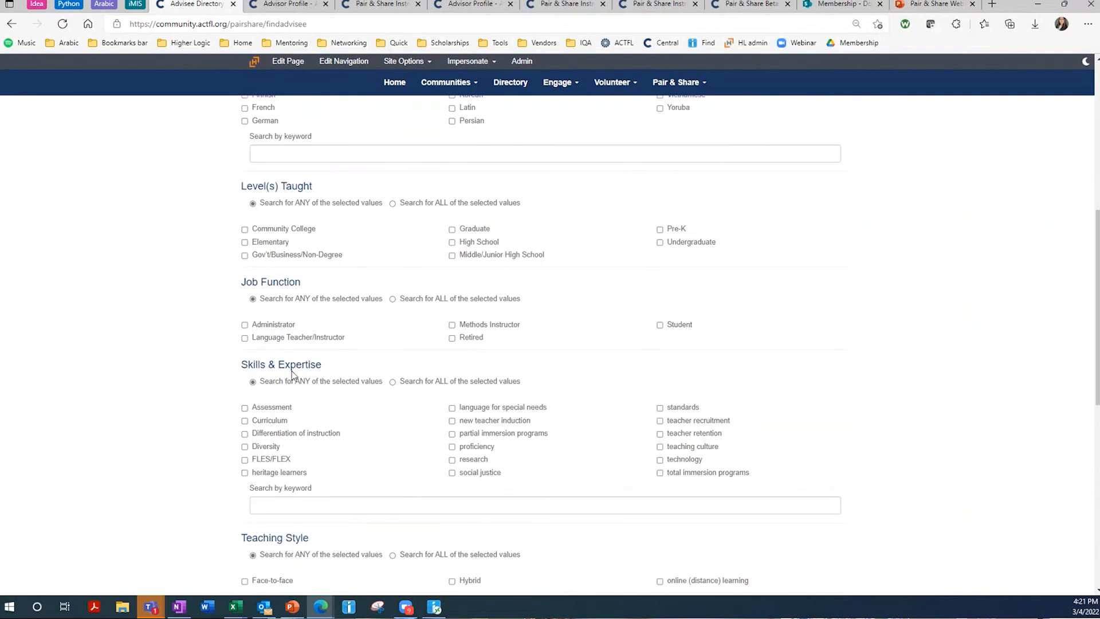
pyautogui.scroll(2, 291, 228)
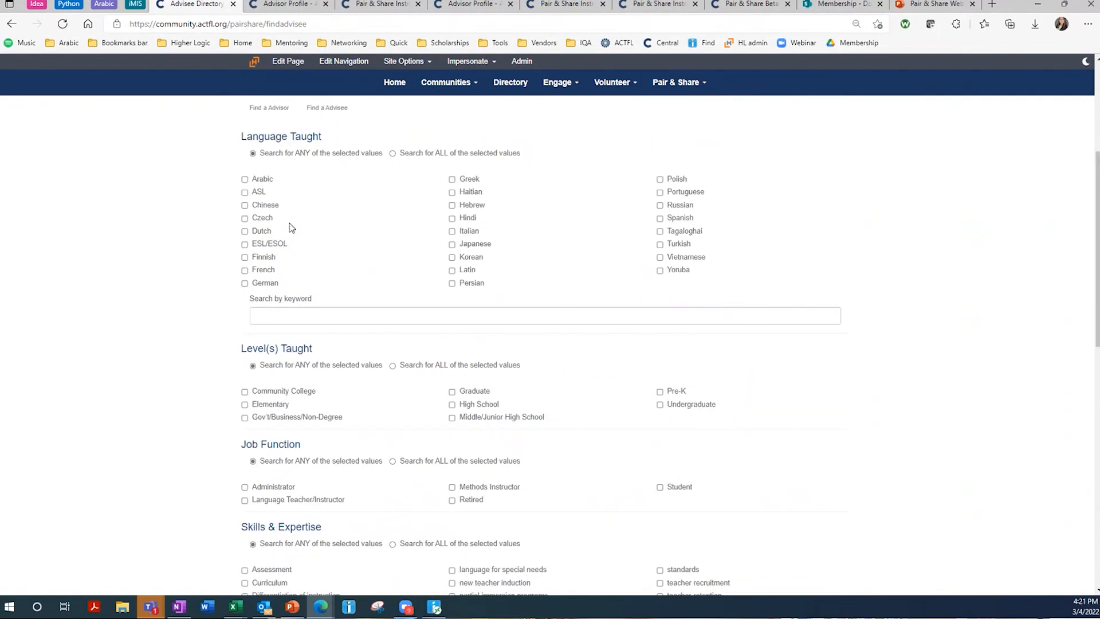
pyautogui.scroll(1, 574, 270)
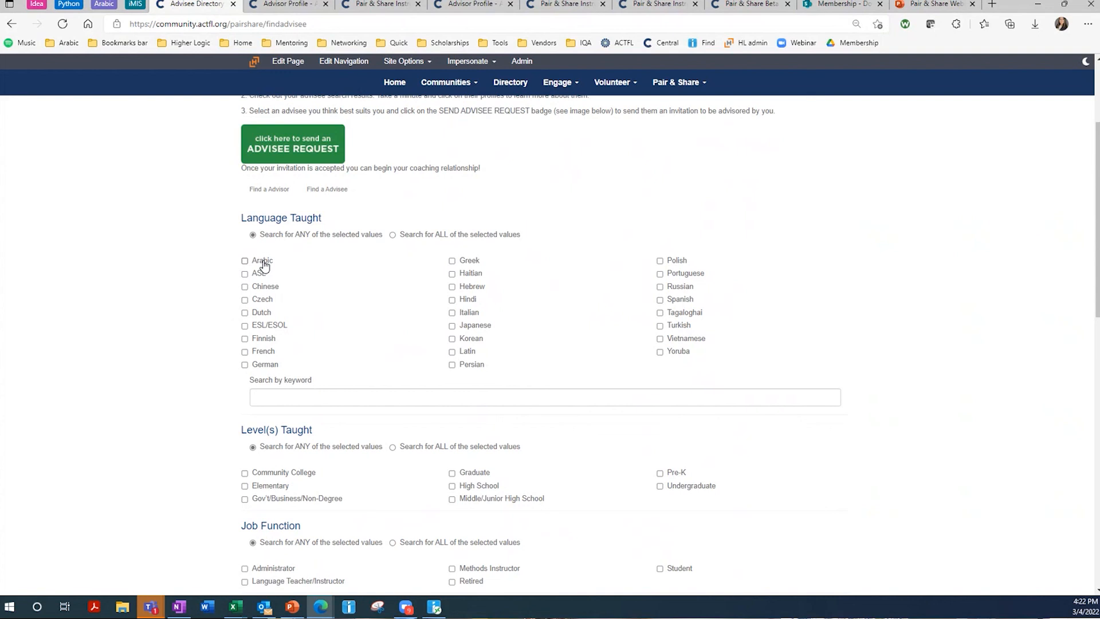
pyautogui.scroll(-10, 381, 243)
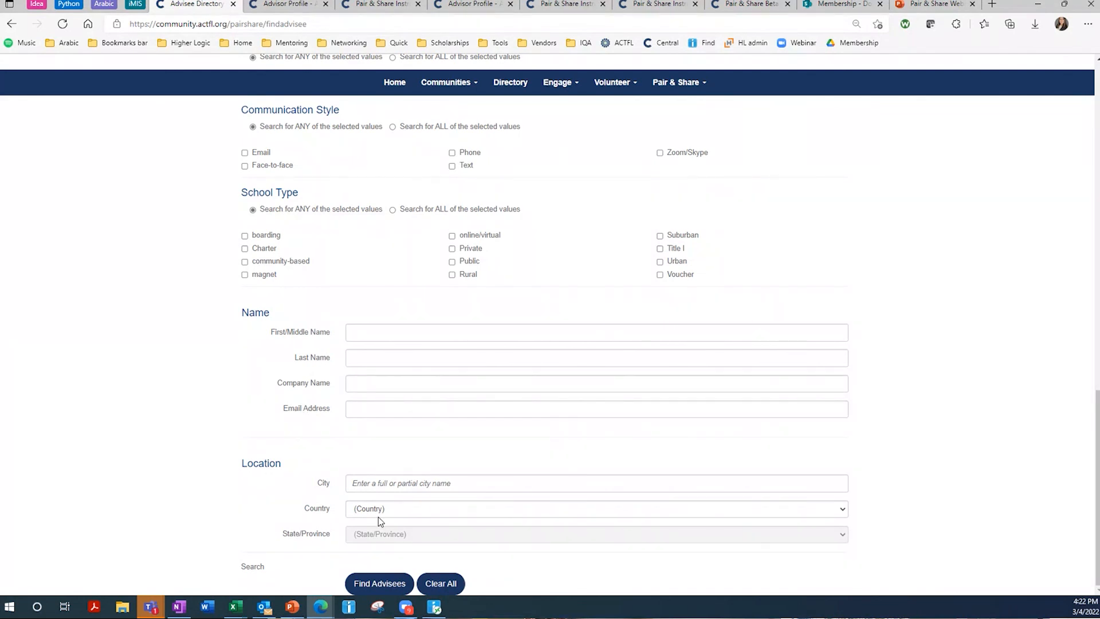
pyautogui.click(378, 583)
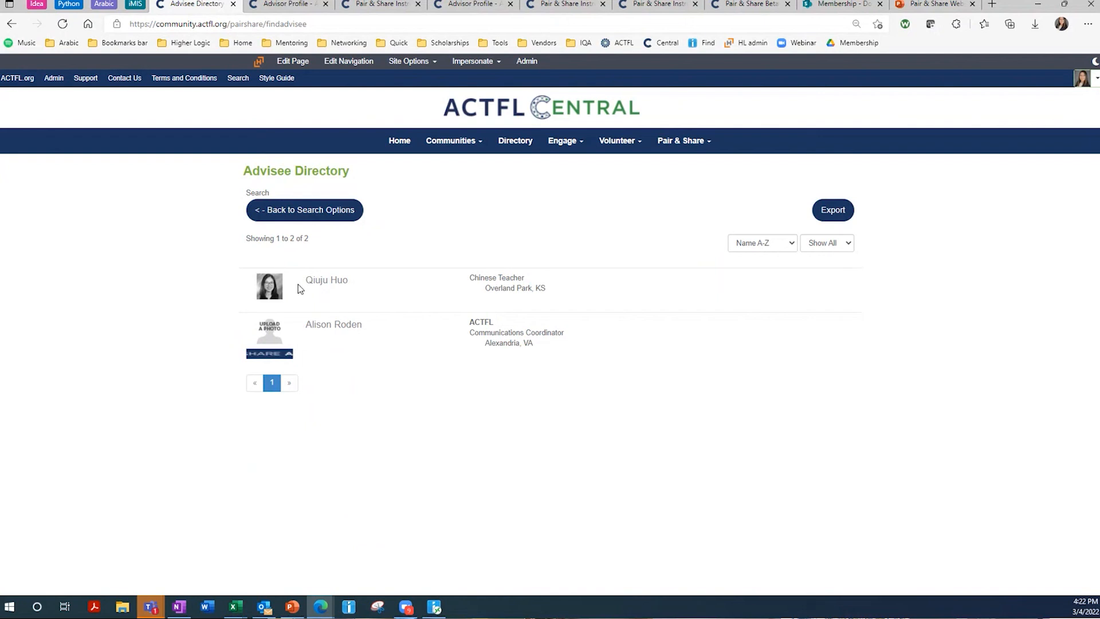
# - Try both advisee results' profile links, which lead to Page Not Found, then return to Advisor Profile
pyautogui.click(321, 283)
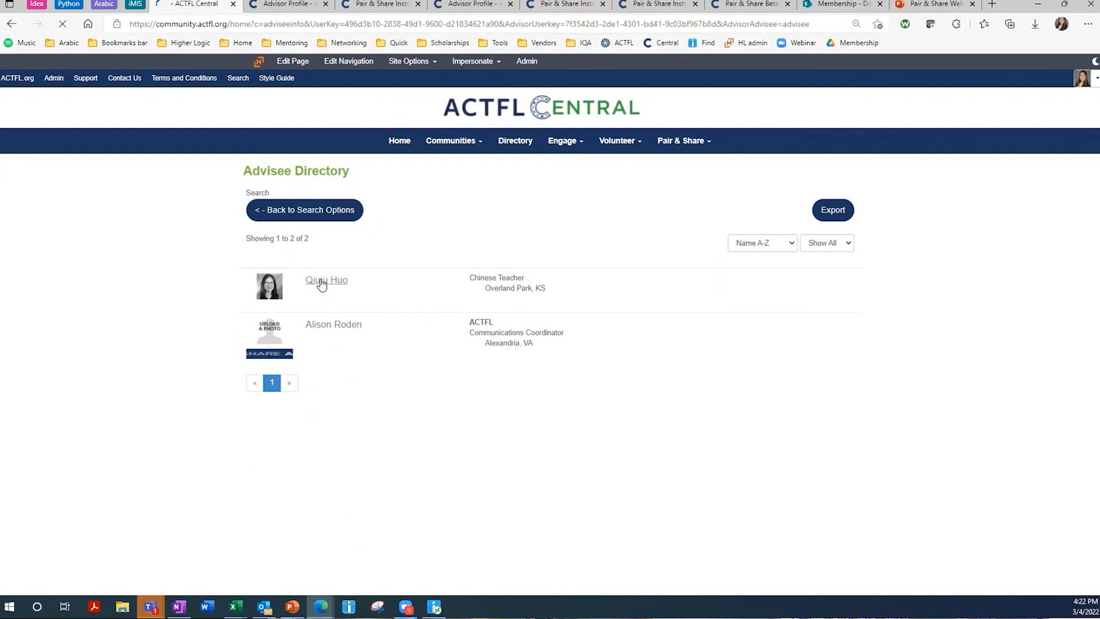
pyautogui.click(13, 24)
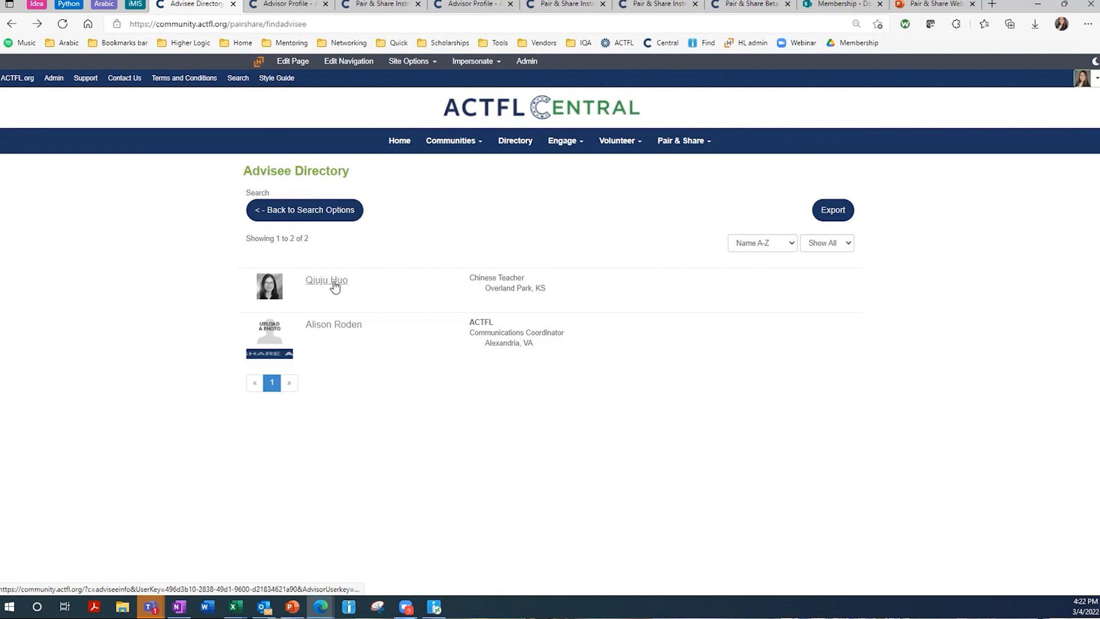
pyautogui.moveTo(334, 287)
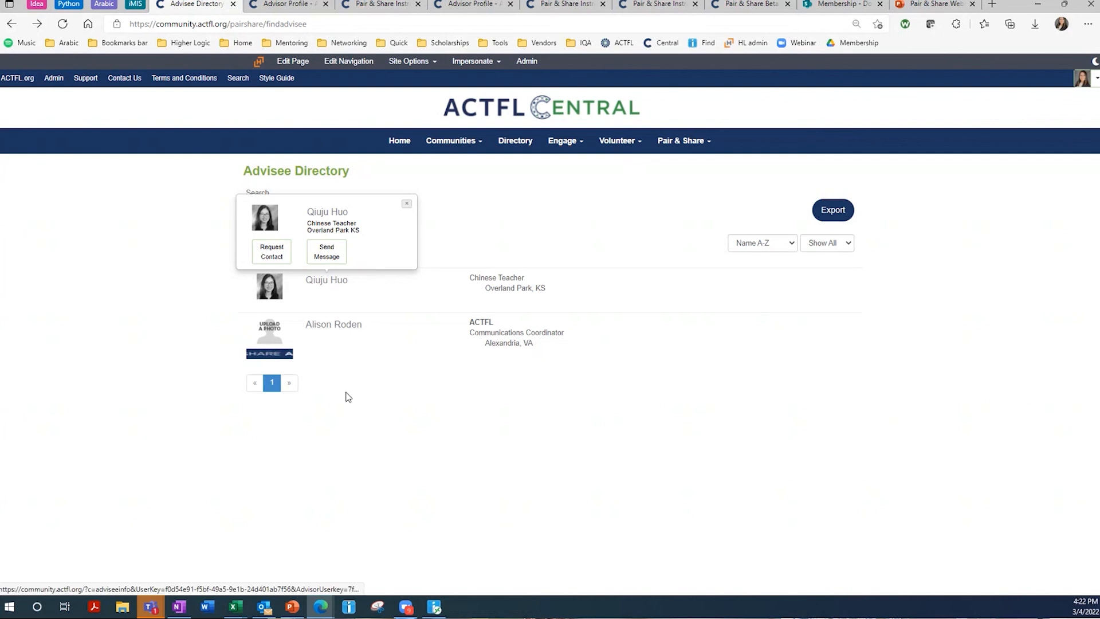
pyautogui.click(344, 326)
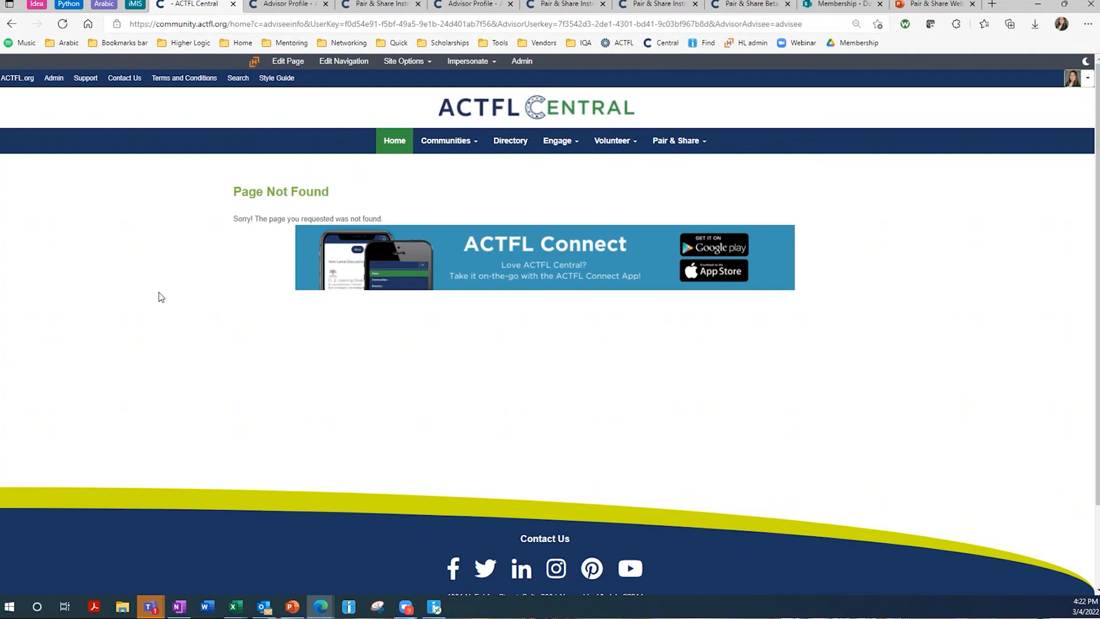
pyautogui.click(286, 4)
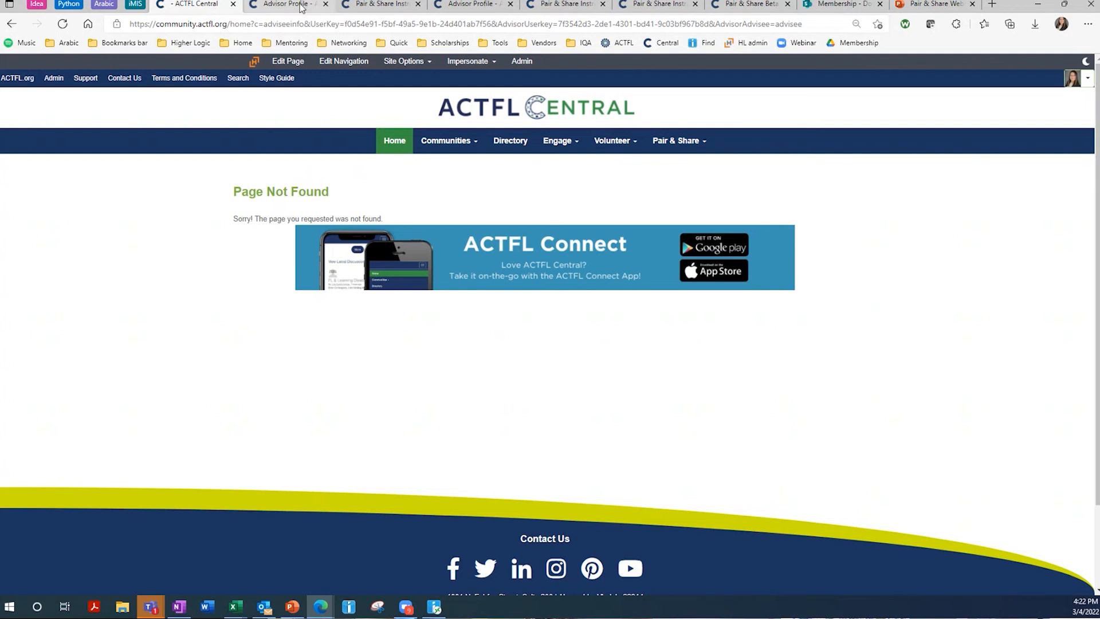
pyautogui.scroll(-4, 465, 109)
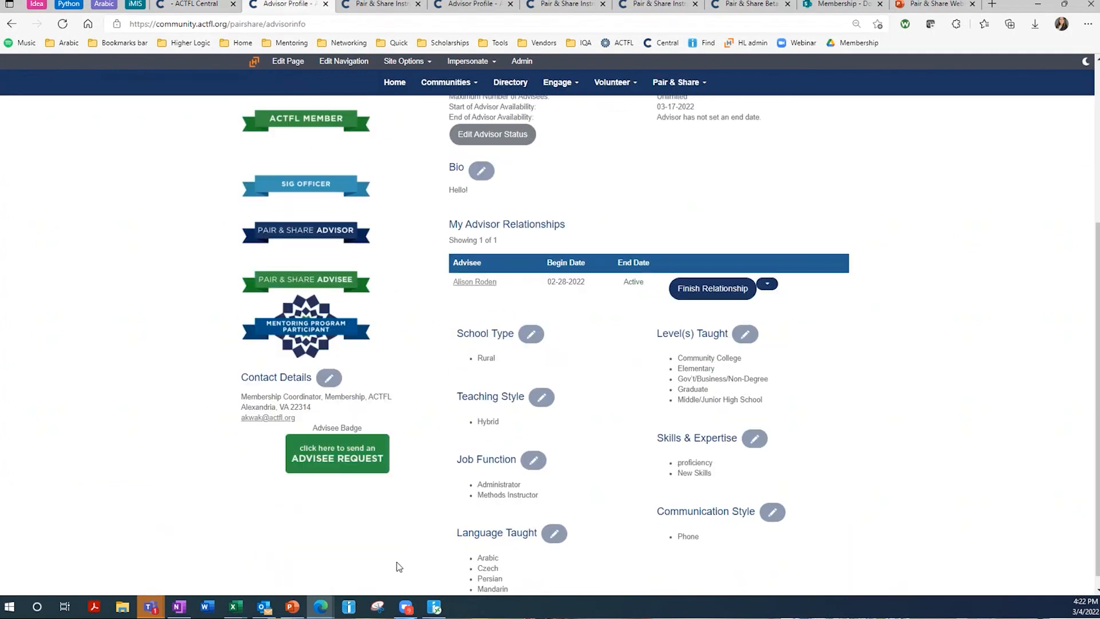
# - Scroll down to the Advisee Status section showing start date 02-25-2022 and no end date
pyautogui.scroll(3, 381, 434)
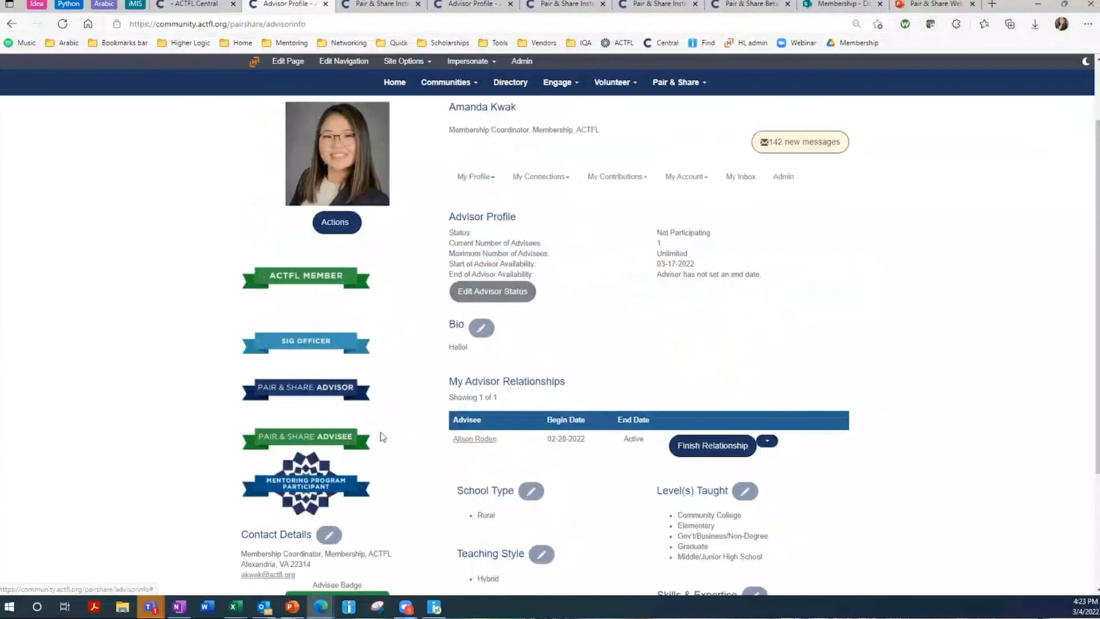
pyautogui.scroll(-3, 614, 358)
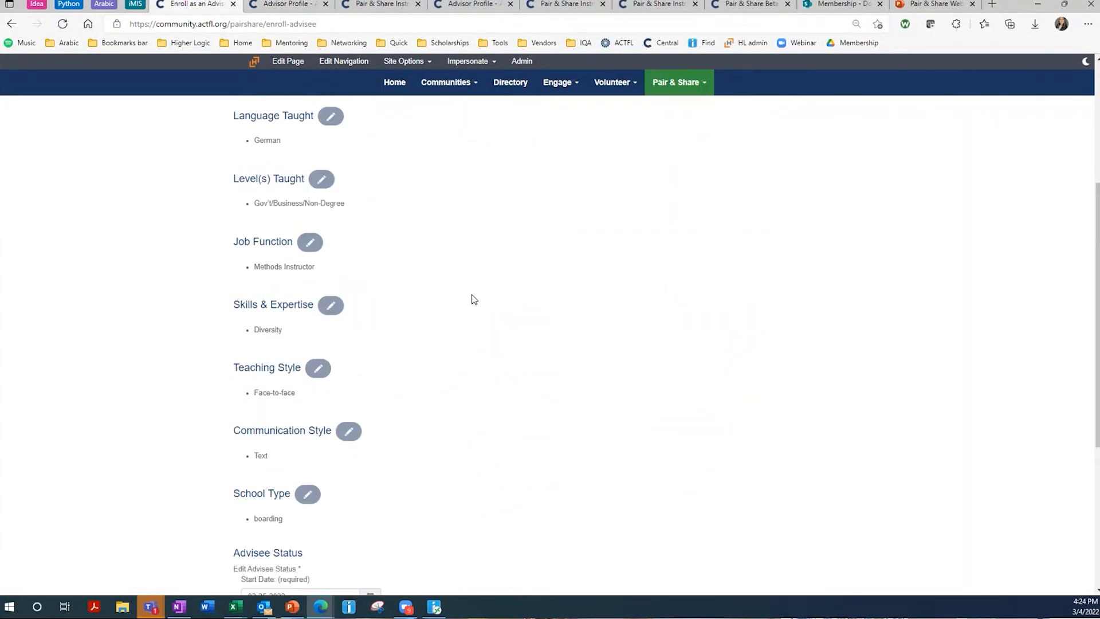
pyautogui.scroll(-5, 474, 299)
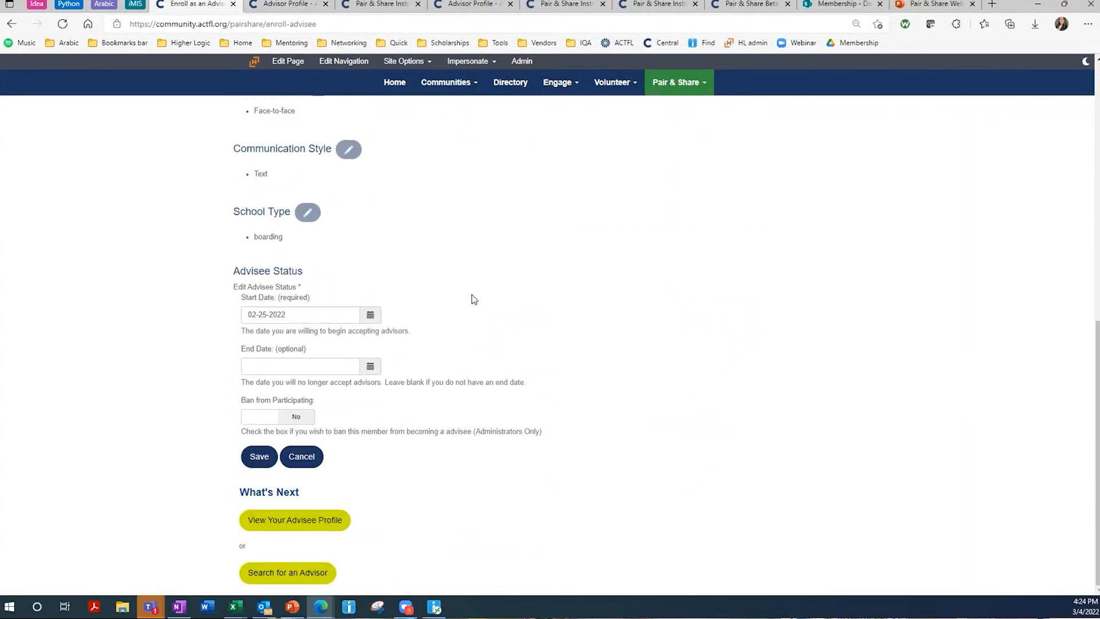
# - Change the advisee start date to 03-25-2022, save the status, and open the advisor search
pyautogui.click(349, 313)
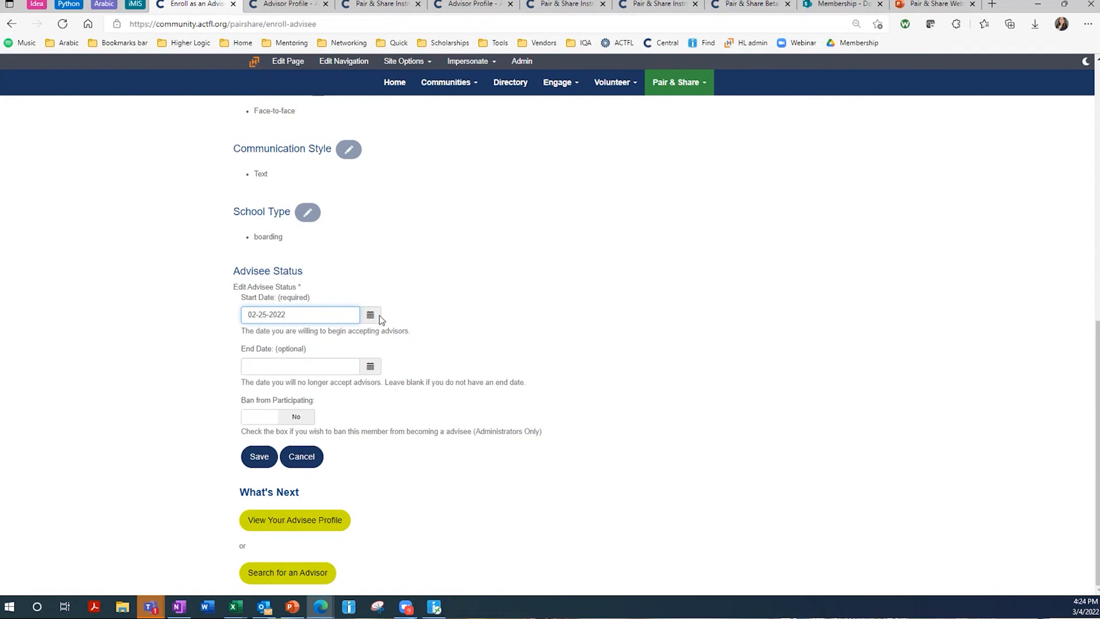
pyautogui.click(371, 315)
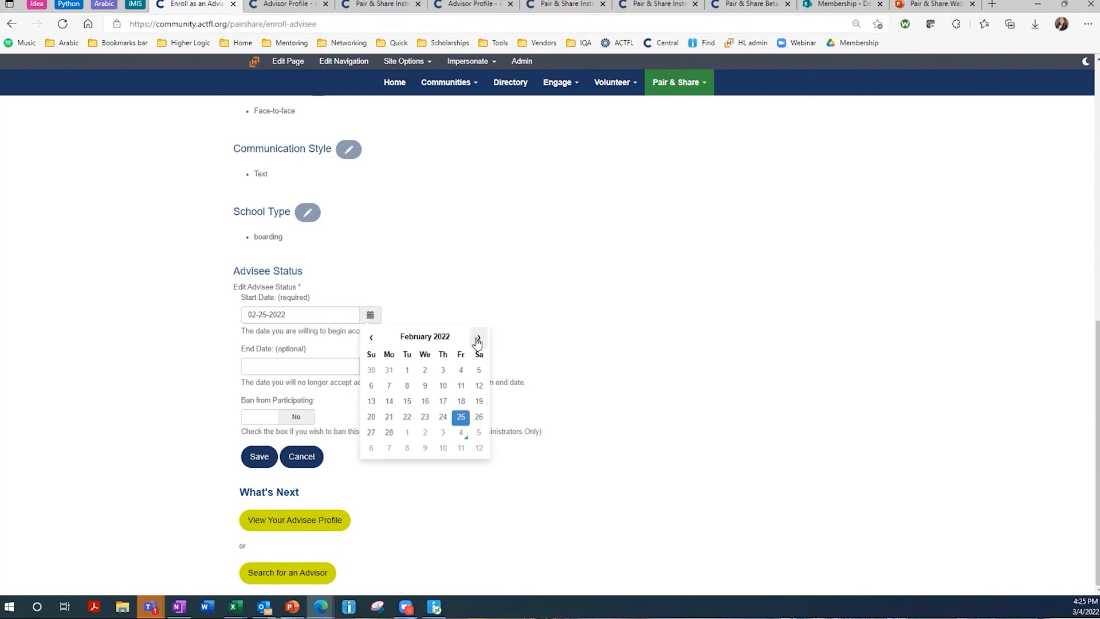
pyautogui.click(479, 337)
pyautogui.click(478, 418)
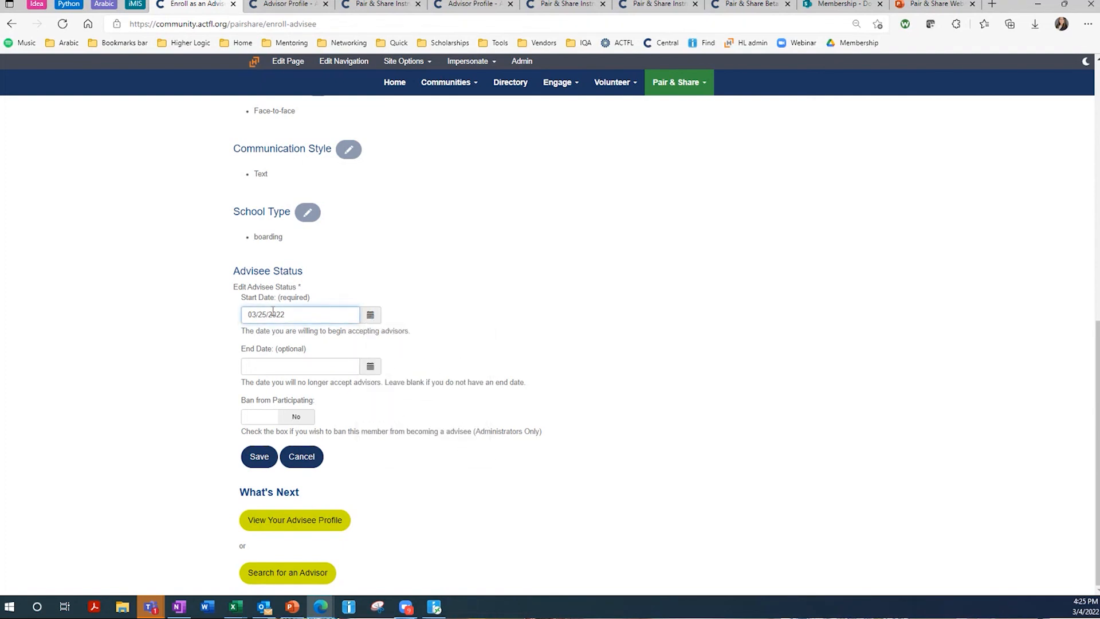
pyautogui.click(355, 370)
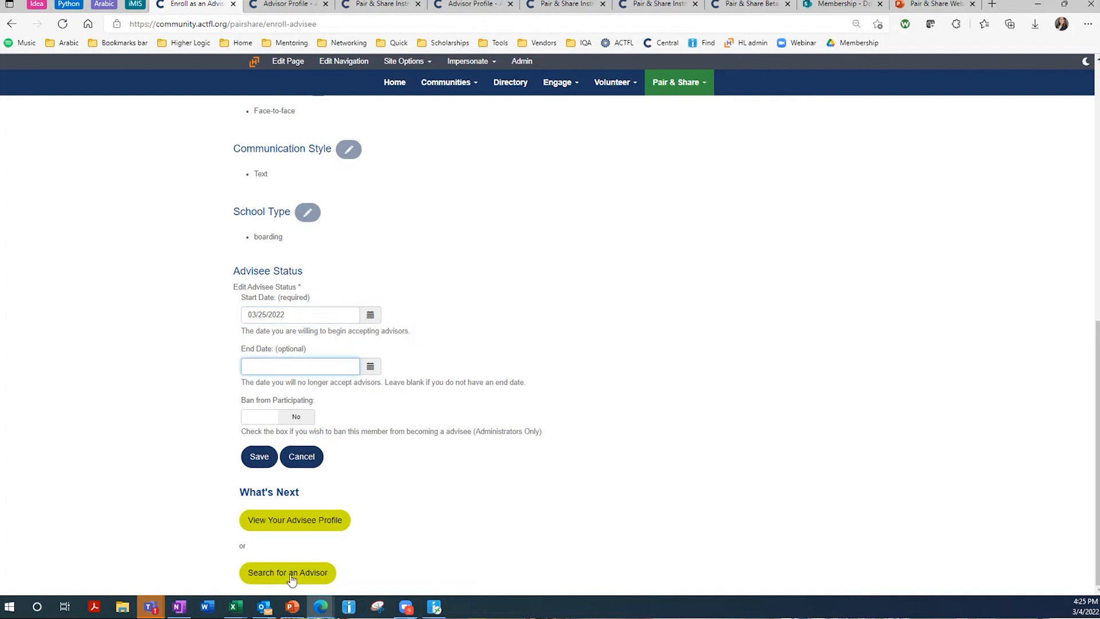
pyautogui.click(264, 461)
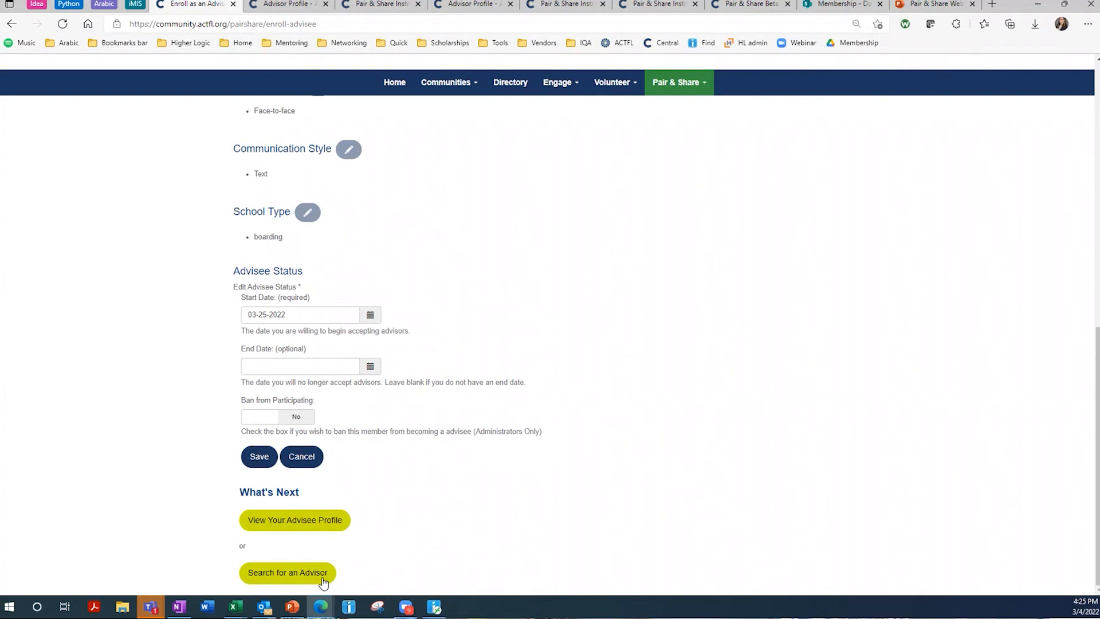
pyautogui.click(322, 581)
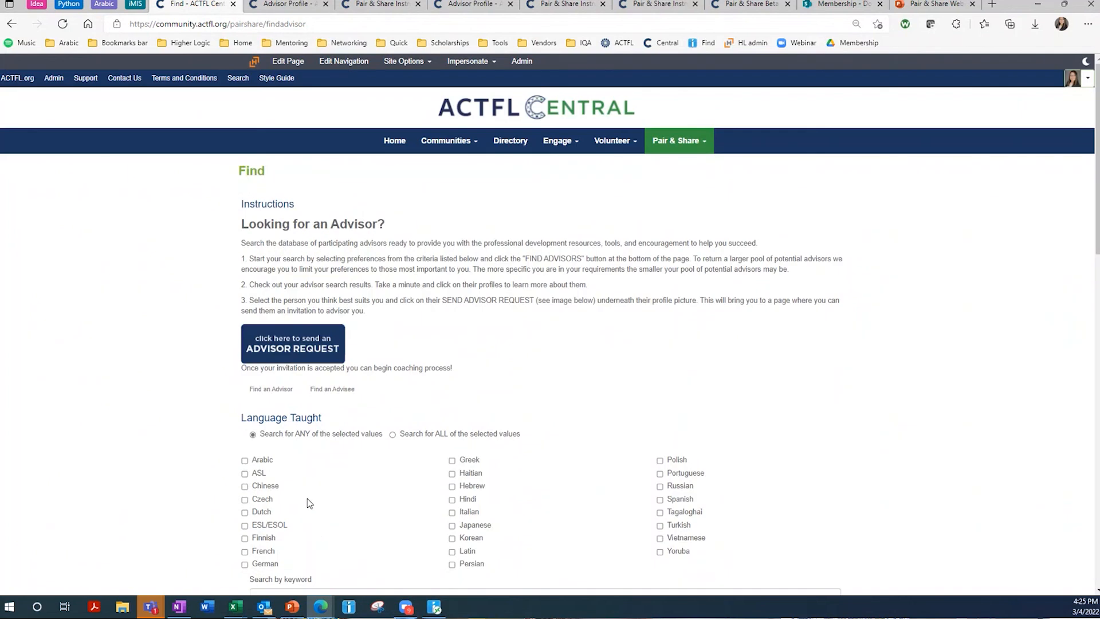
# - Tick Arabic under Language Taught and scroll down through the criteria to the search buttons
pyautogui.scroll(-15, 309, 497)
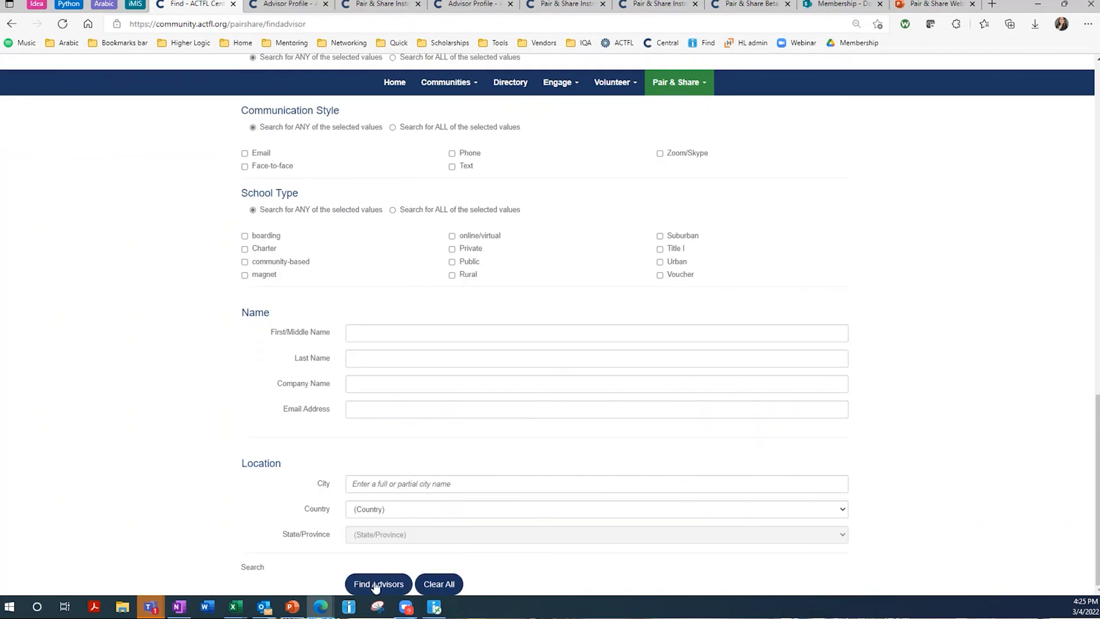
pyautogui.scroll(15, 302, 400)
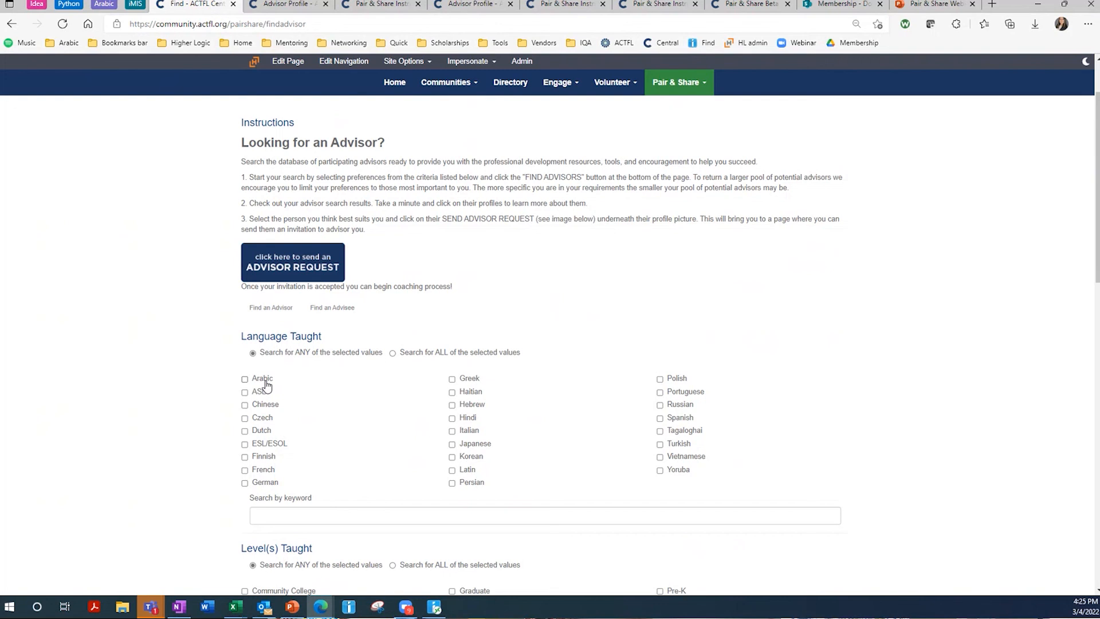
pyautogui.click(267, 383)
pyautogui.scroll(-2, 280, 379)
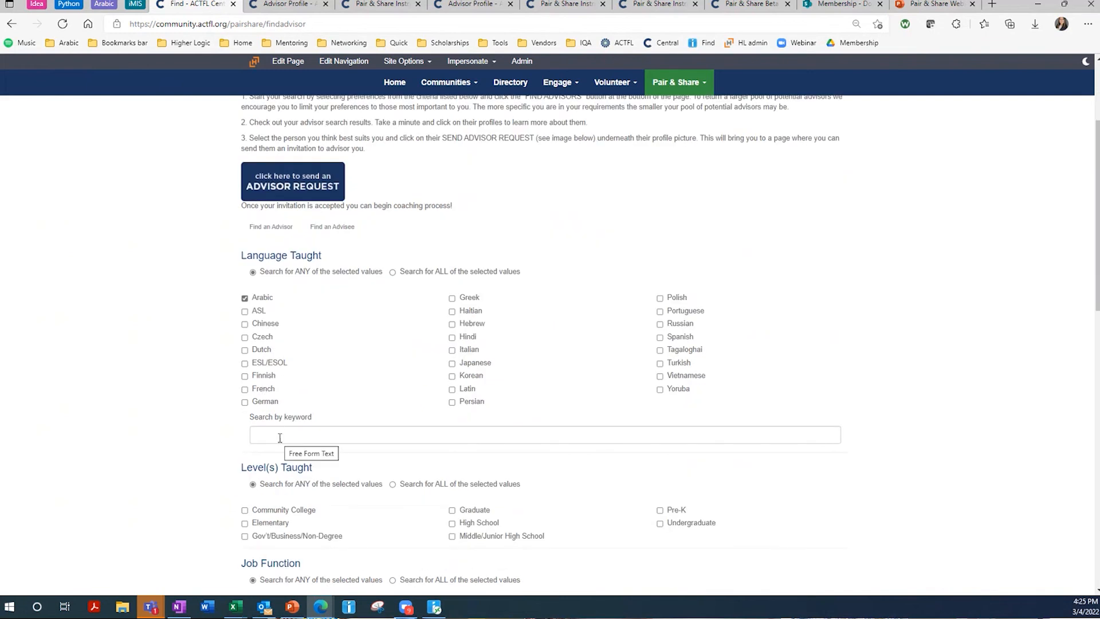
pyautogui.scroll(-2, 304, 401)
pyautogui.moveTo(249, 336); pyautogui.dragTo(314, 337)
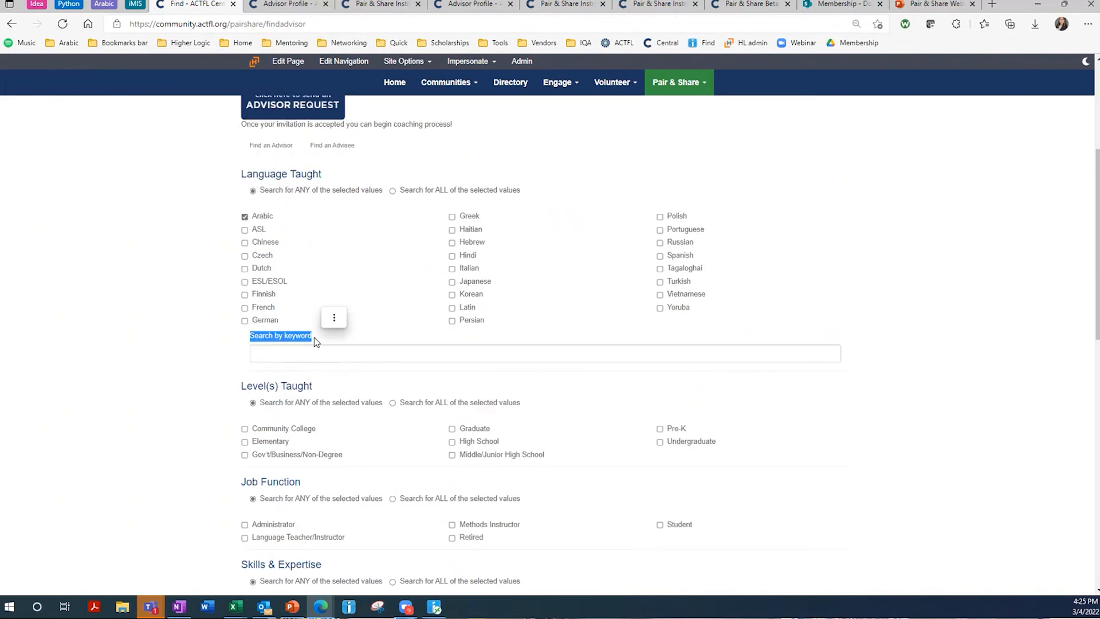
pyautogui.scroll(-2, 351, 270)
pyautogui.scroll(-6, 404, 293)
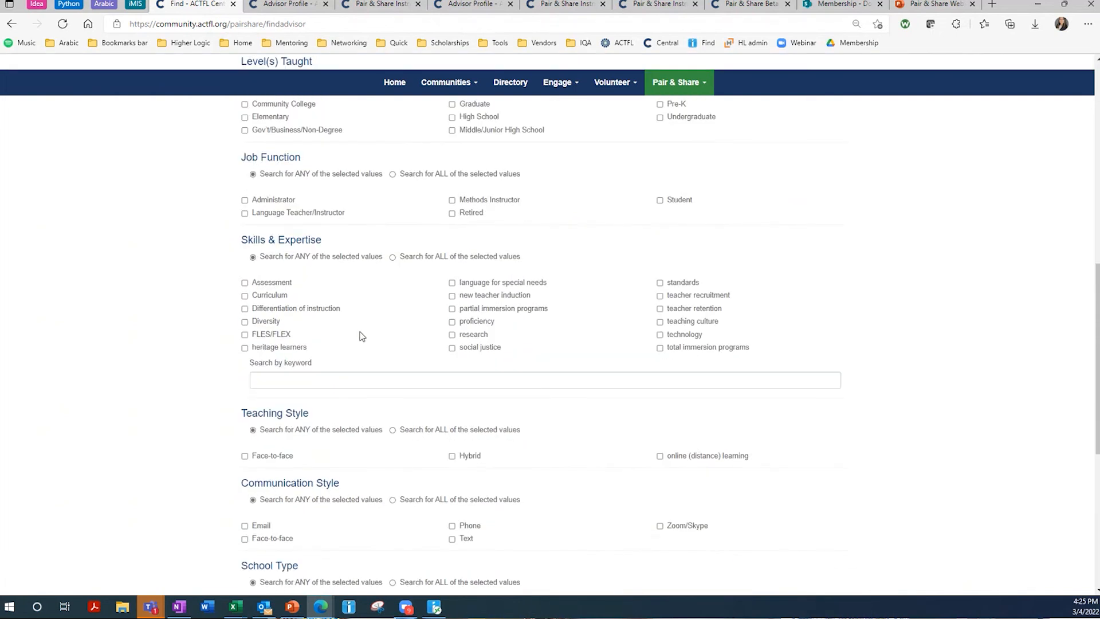
pyautogui.scroll(-2, 361, 337)
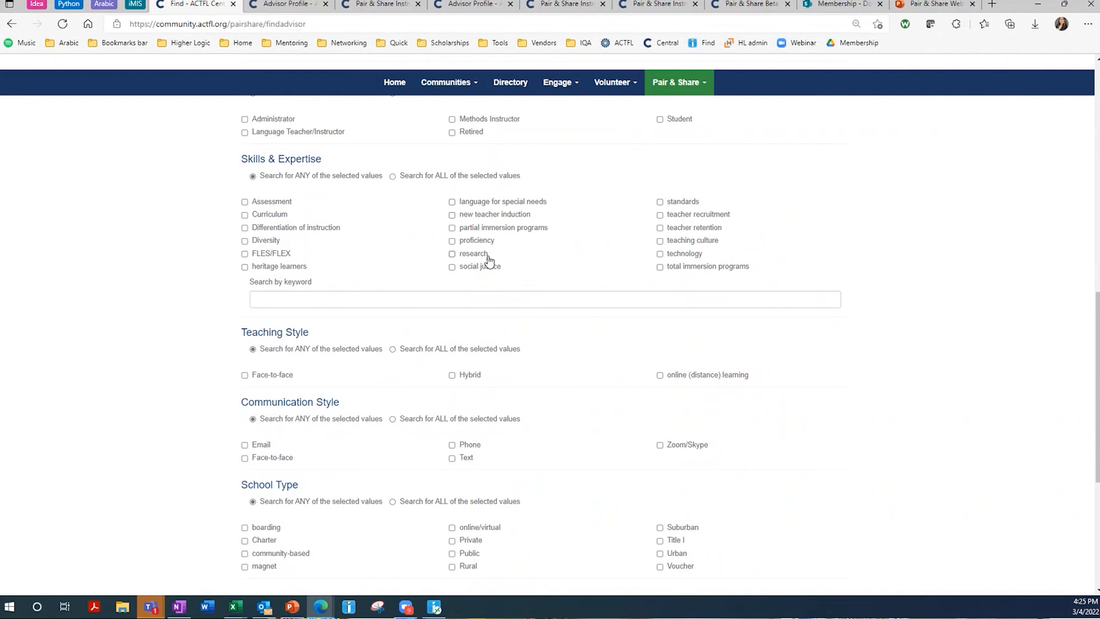
pyautogui.click(291, 305)
pyautogui.scroll(-5, 293, 299)
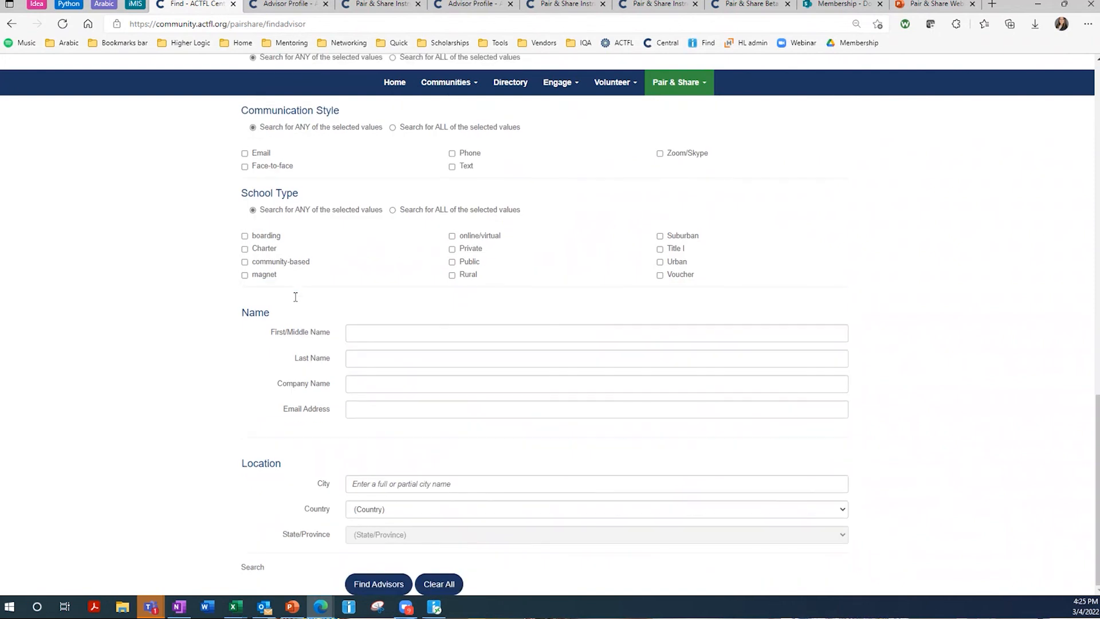
pyautogui.scroll(1, 307, 211)
pyautogui.scroll(-1, 312, 182)
# - Run the Arabic advisor search and check the single result's profile link, which returns Page Not Found
pyautogui.click(373, 583)
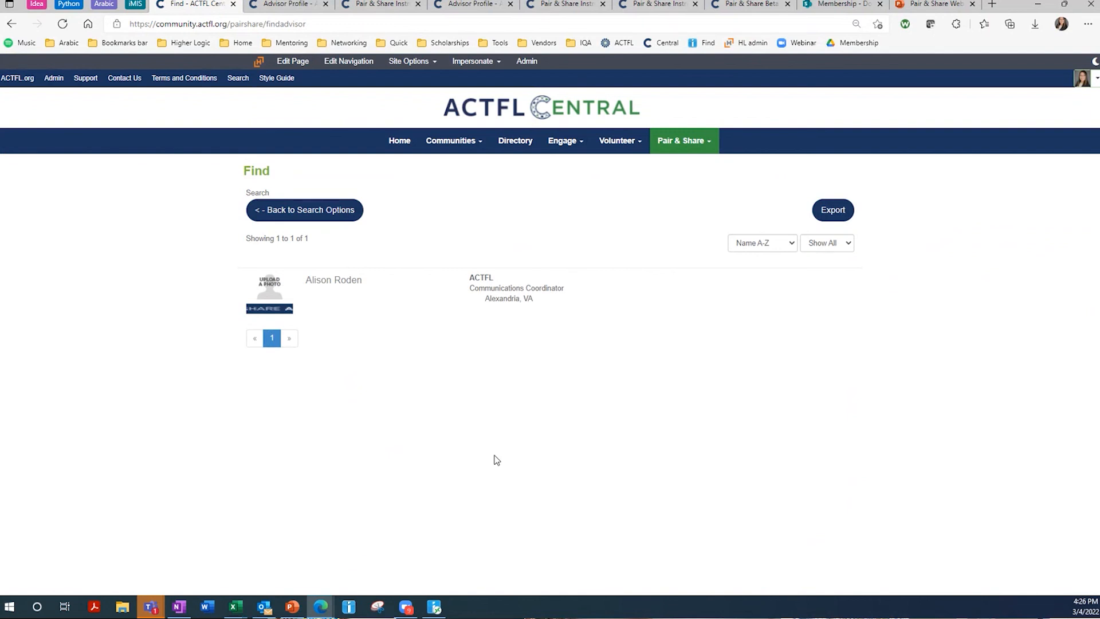
pyautogui.click(342, 287)
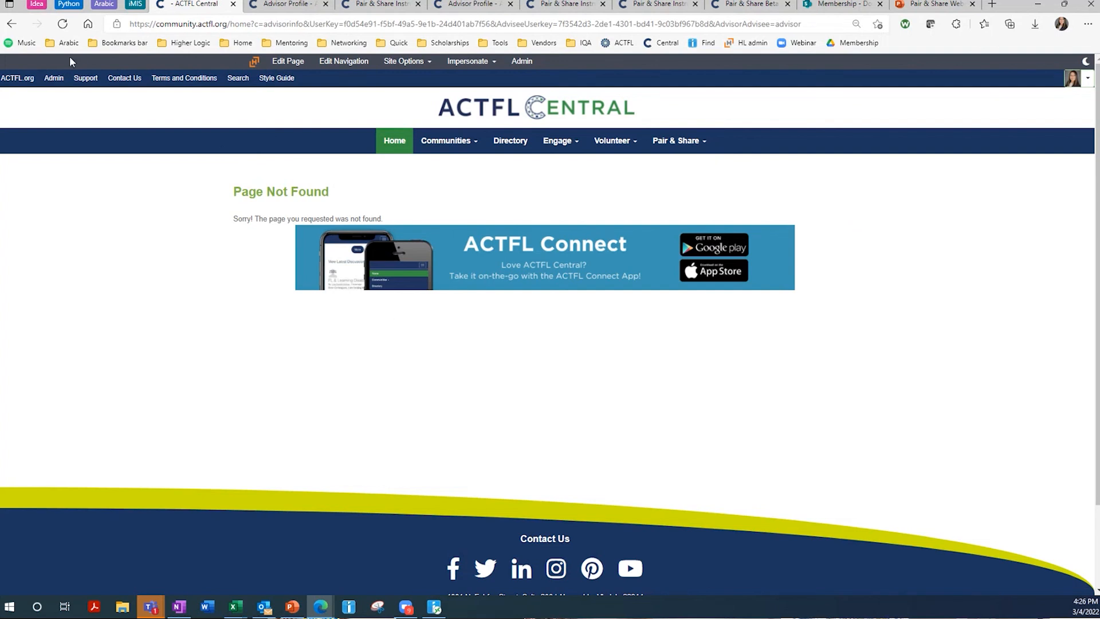
pyautogui.click(14, 24)
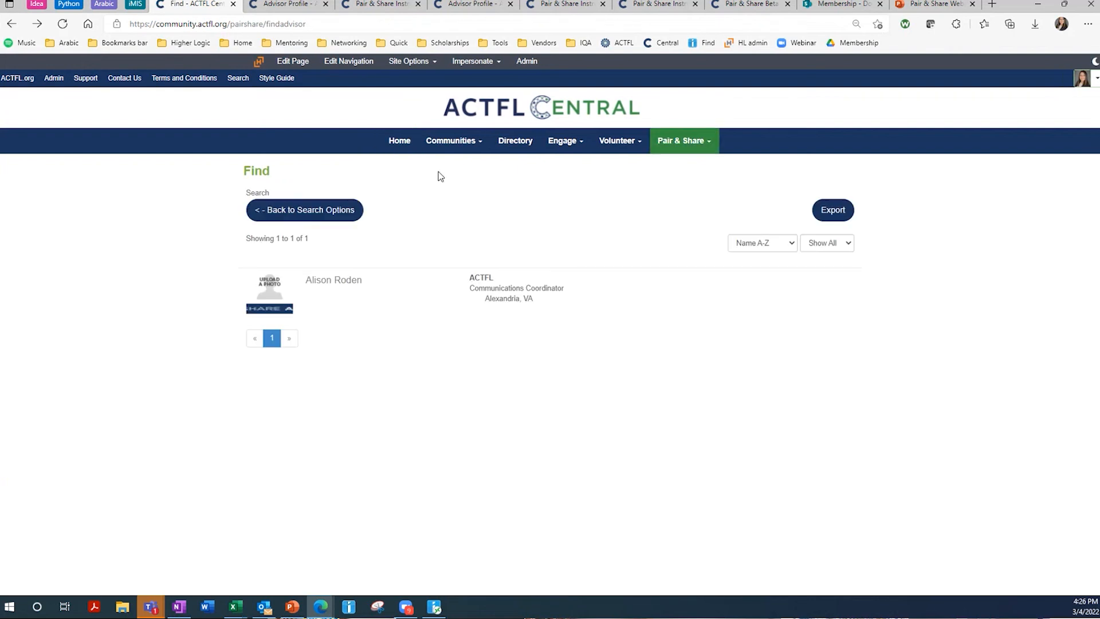